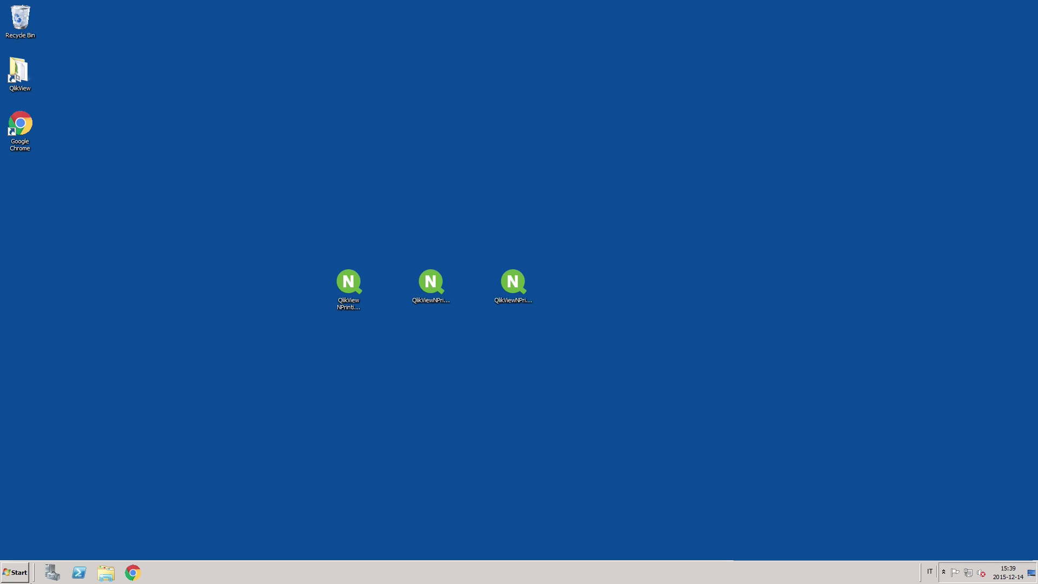
# Step: Load the Qlik NPrinting console at localhost:4993 in Chrome and sign in with the password
pyautogui.click(133, 577)
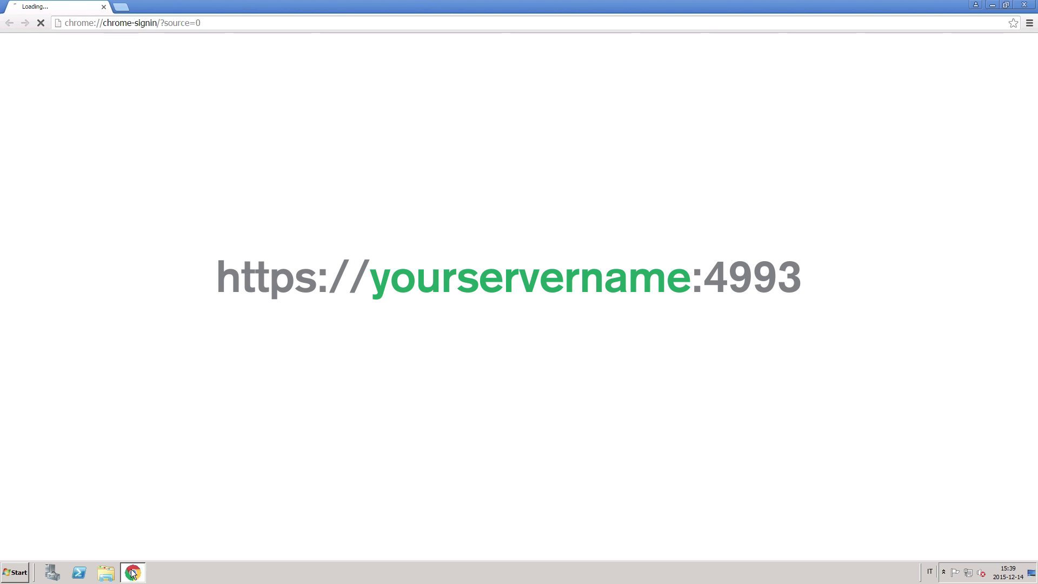
pyautogui.click(188, 23)
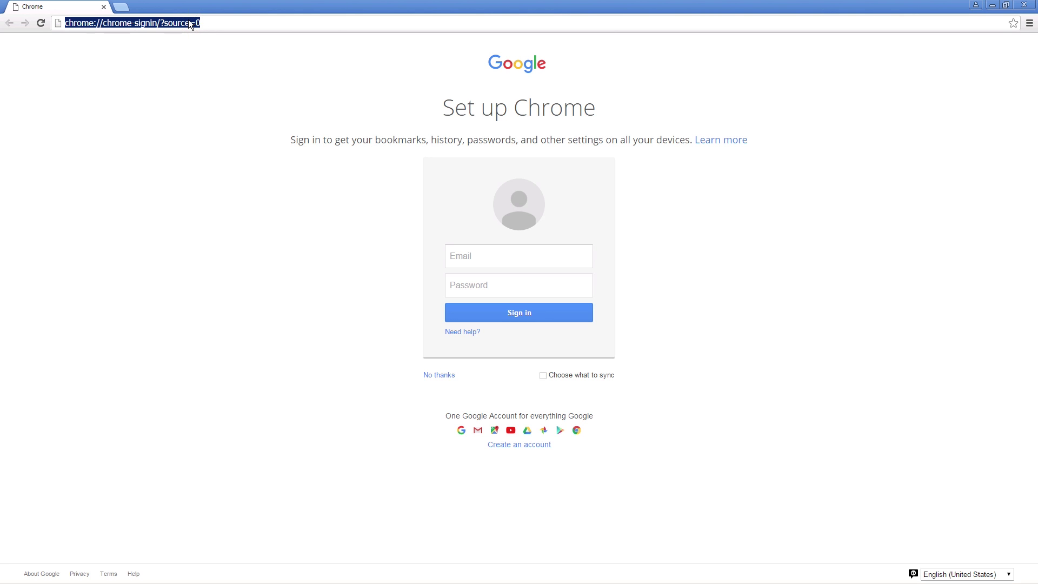
pyautogui.write('localhost:4993')
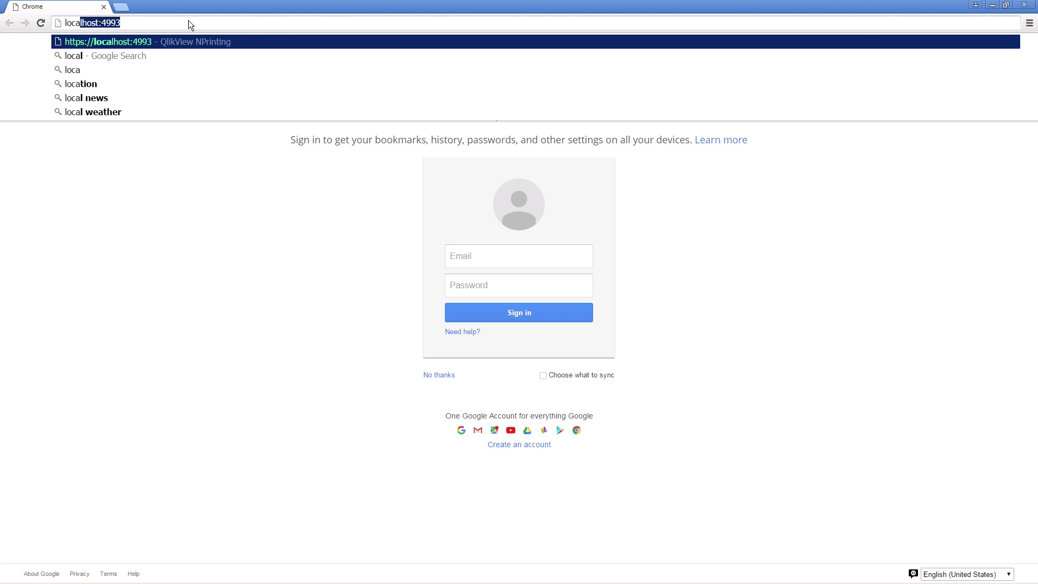
pyautogui.click(183, 42)
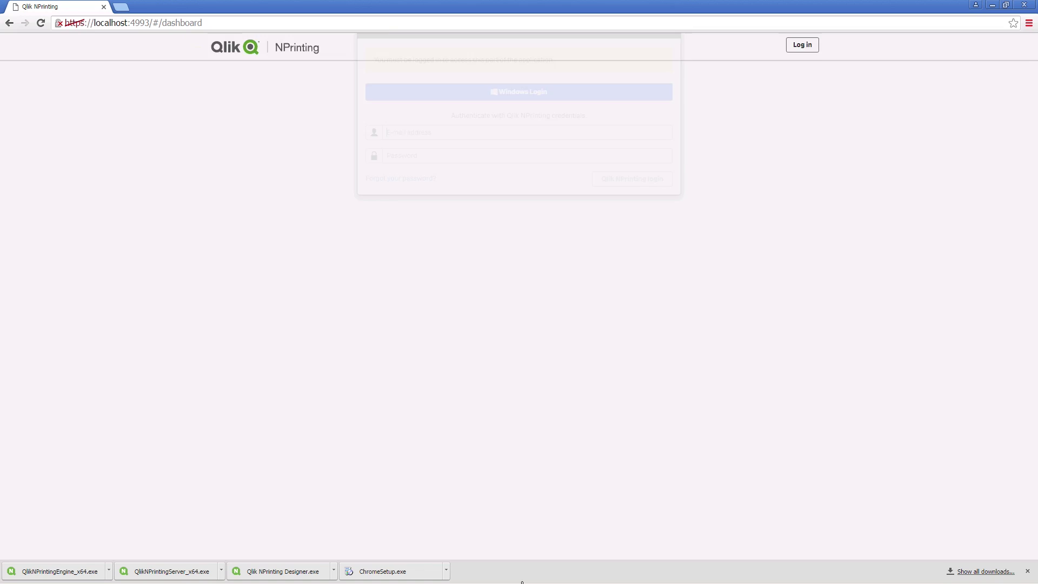
pyautogui.write('p')
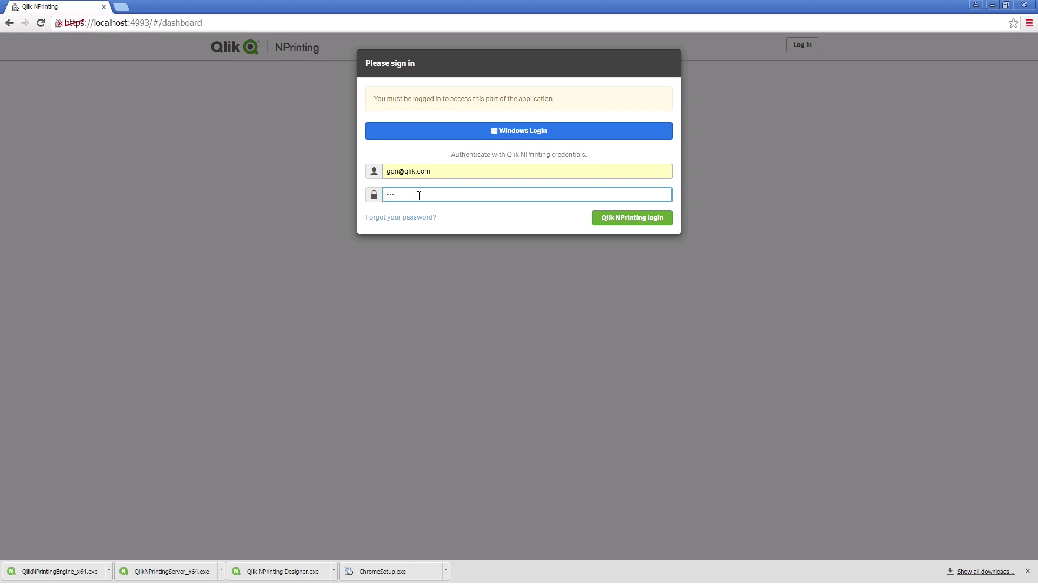
pyautogui.press('Return')
pyautogui.click(346, 48)
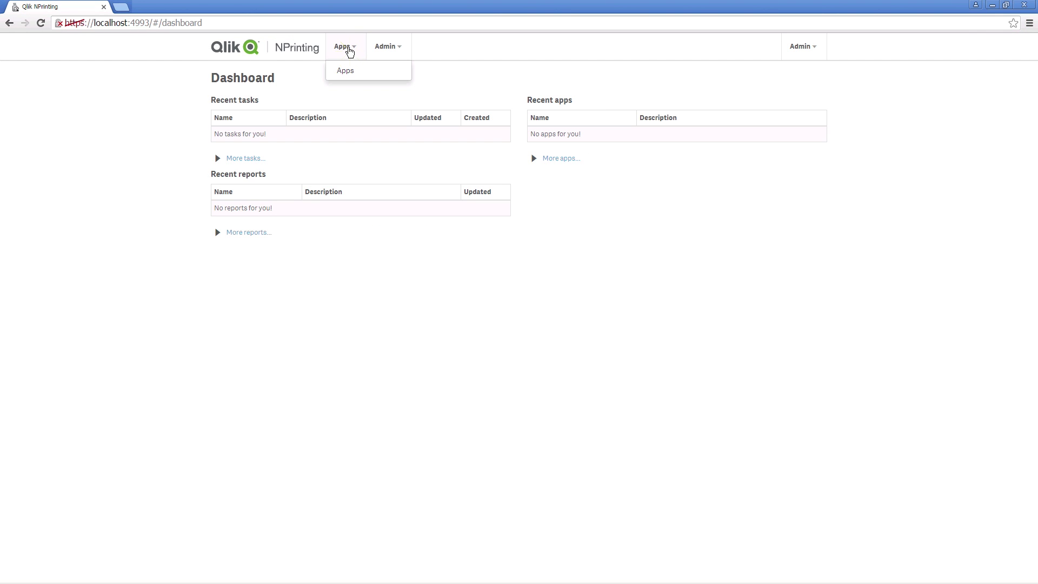
# Step: Add an app named Sales 2015 from the Apps page, leaving it enabled
pyautogui.click(344, 74)
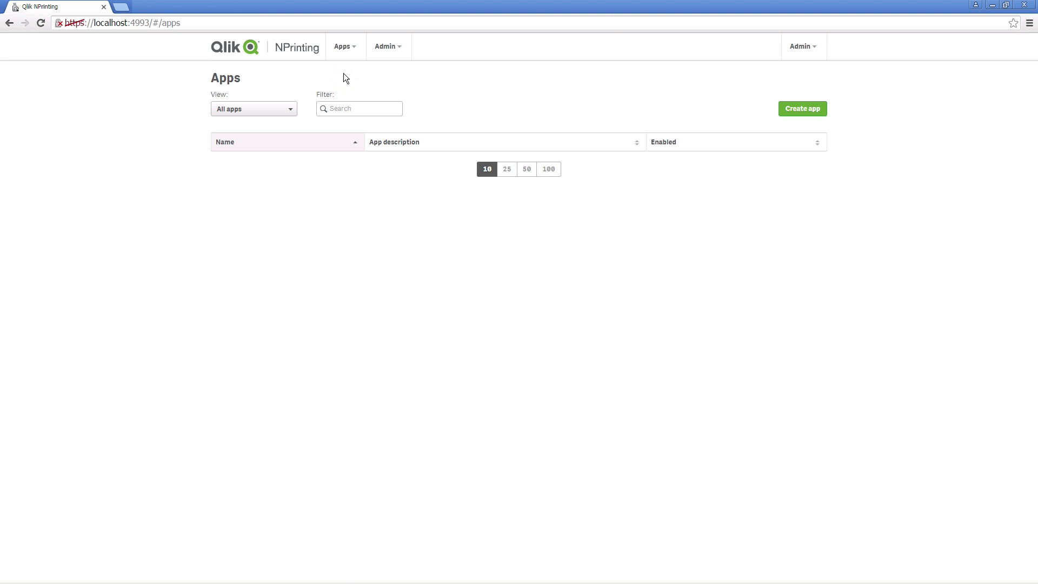
pyautogui.click(794, 108)
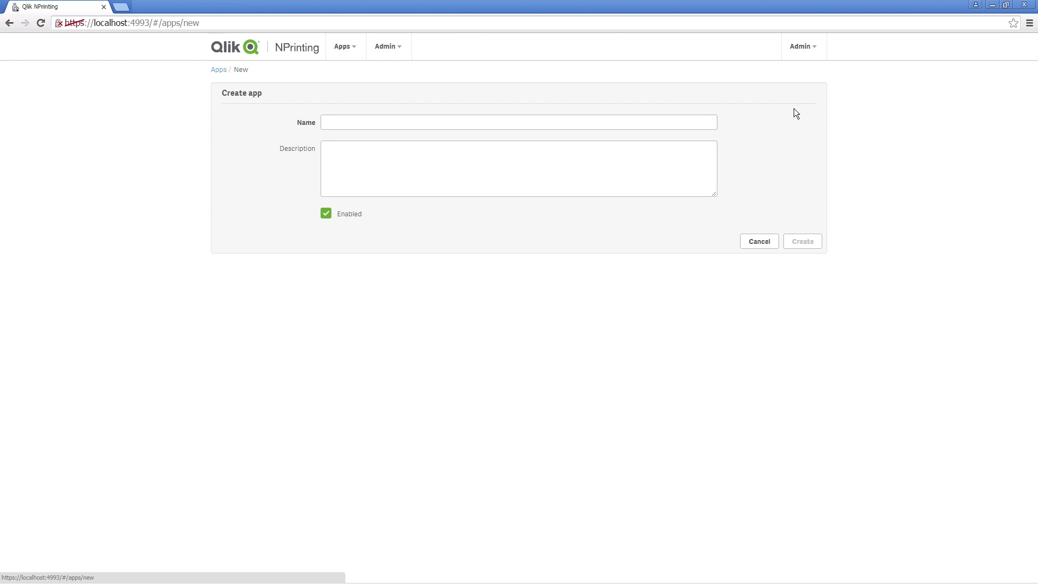
pyautogui.click(465, 118)
pyautogui.write('Sales 2015')
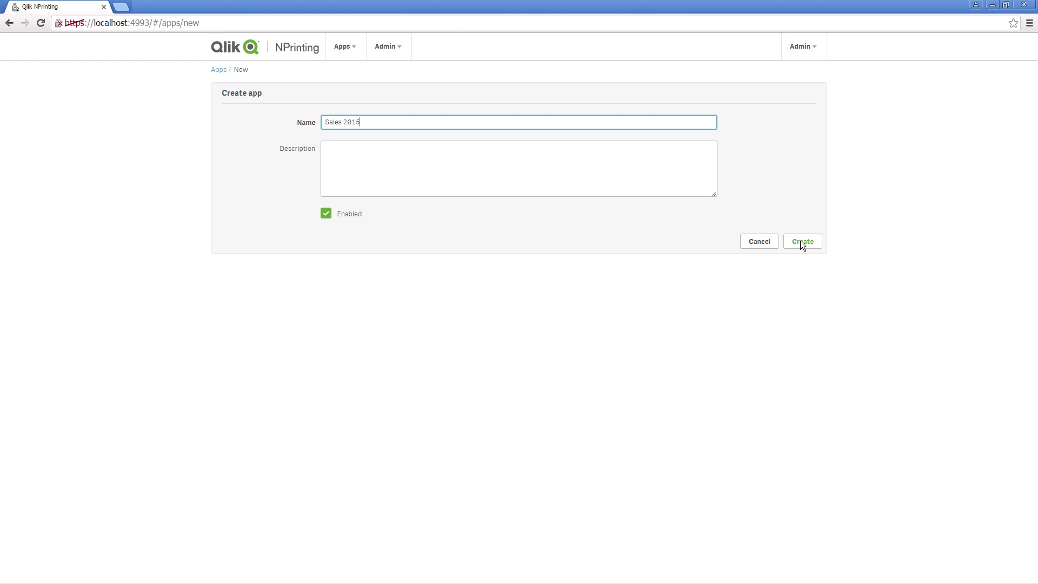
pyautogui.click(800, 241)
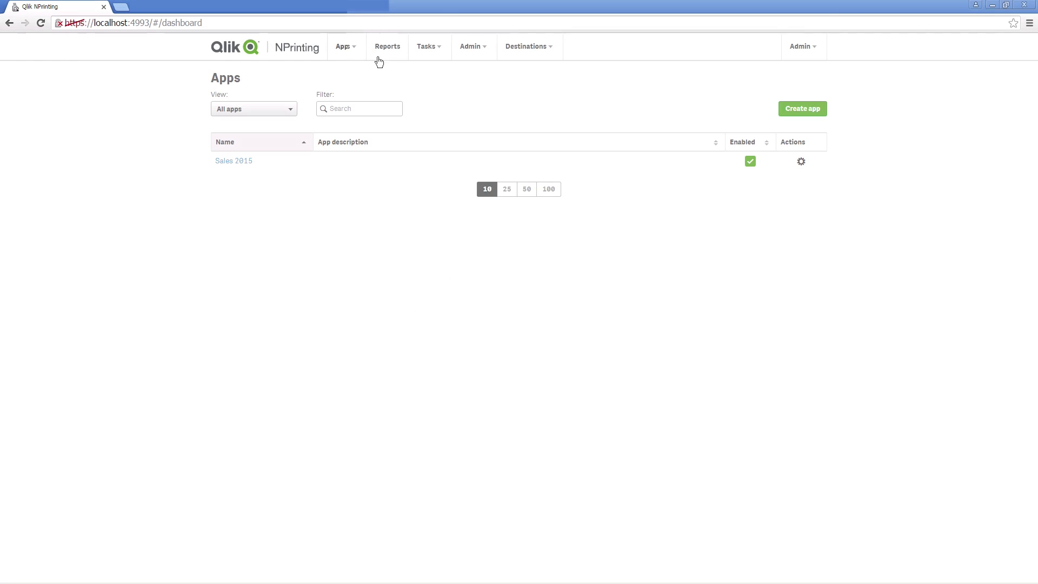
# Step: Start a Sales Demo connection for Sales 2015, described as 'Connection with Sales Demo QlikView Document'
pyautogui.click(355, 48)
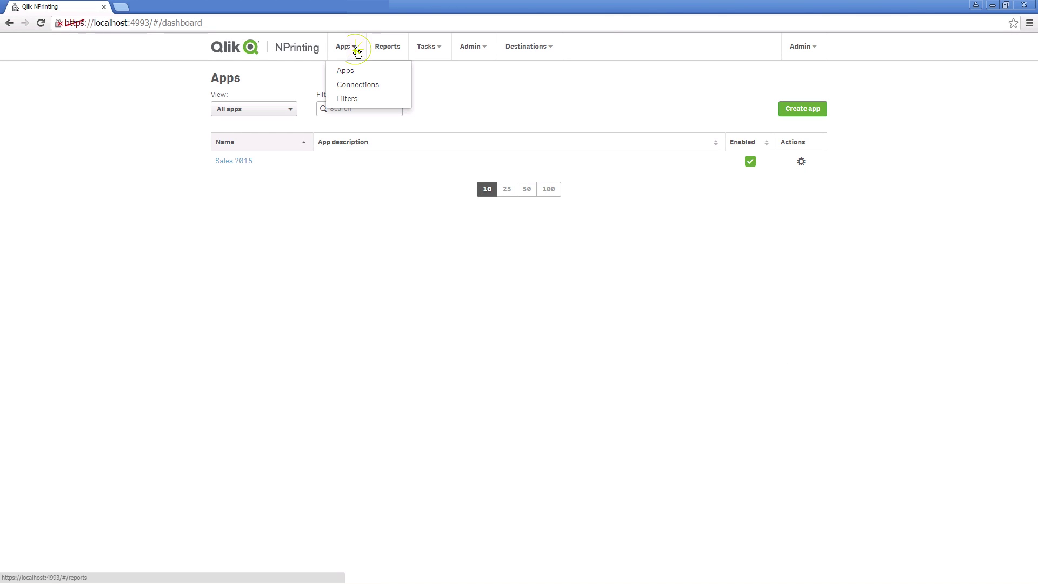
pyautogui.click(355, 87)
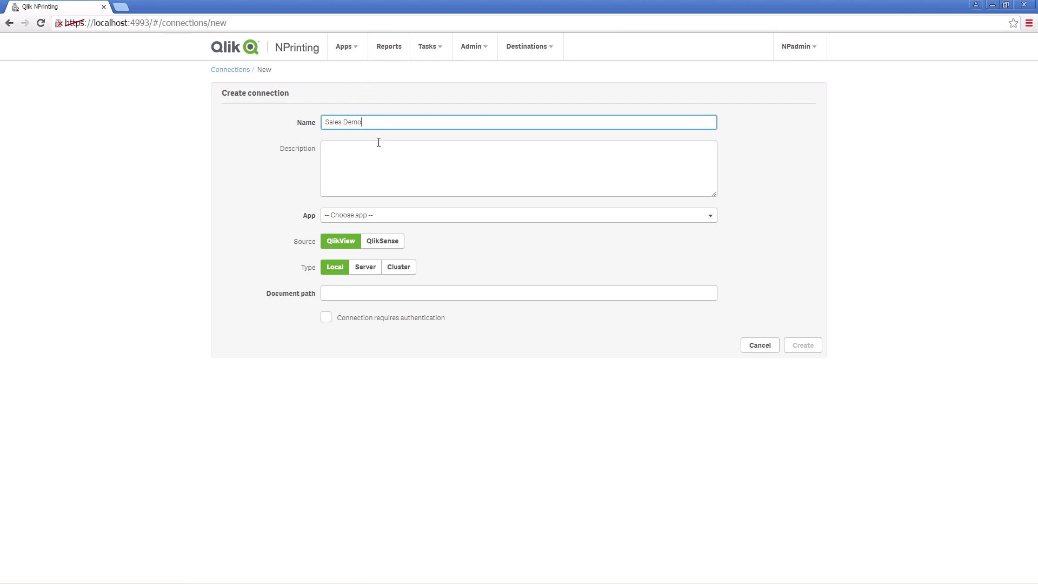
pyautogui.write('Connection with Sales Demo QlikView Document')
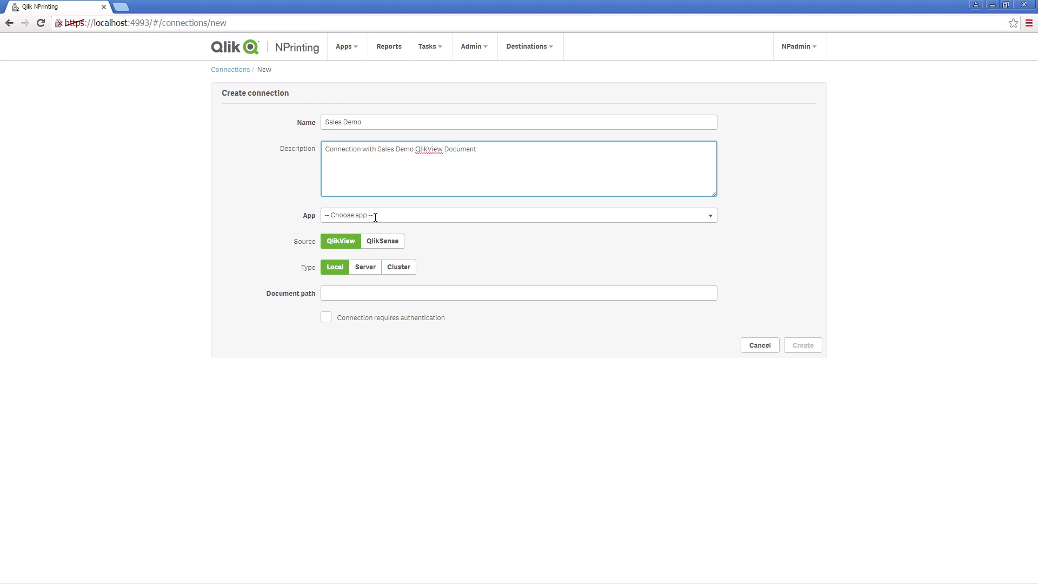
pyautogui.click(375, 217)
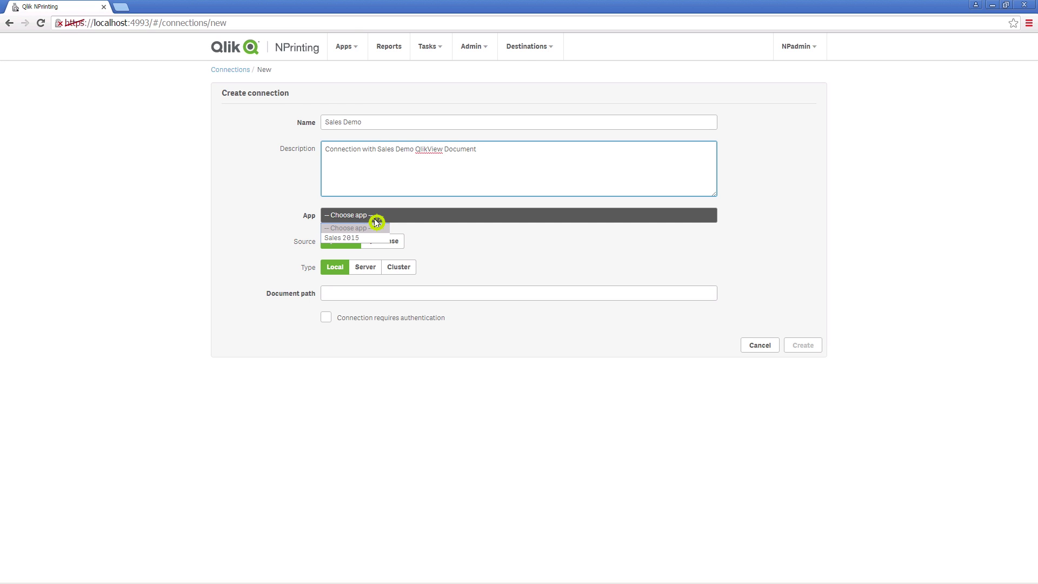
pyautogui.click(373, 238)
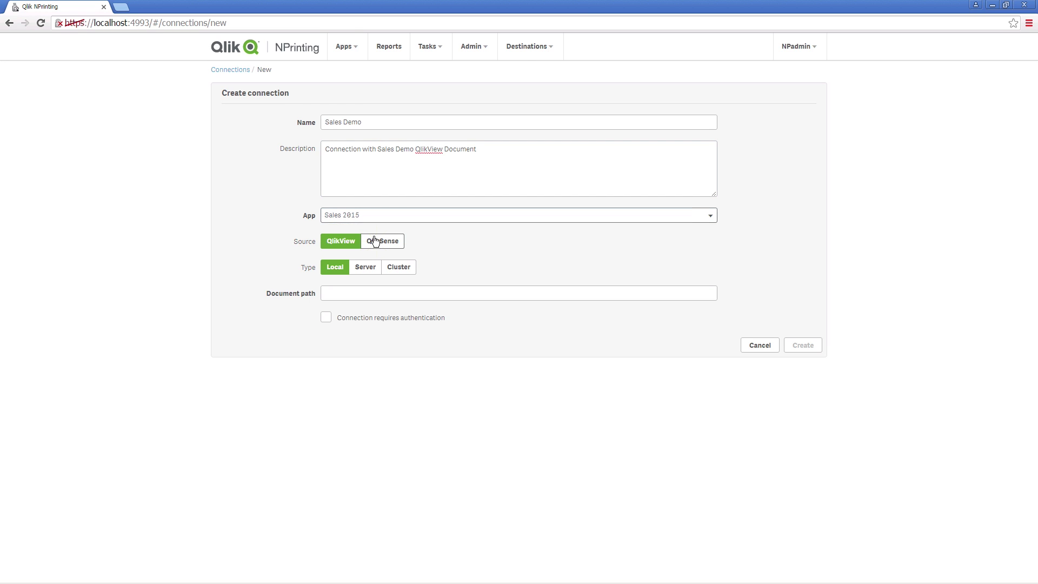
pyautogui.click(334, 292)
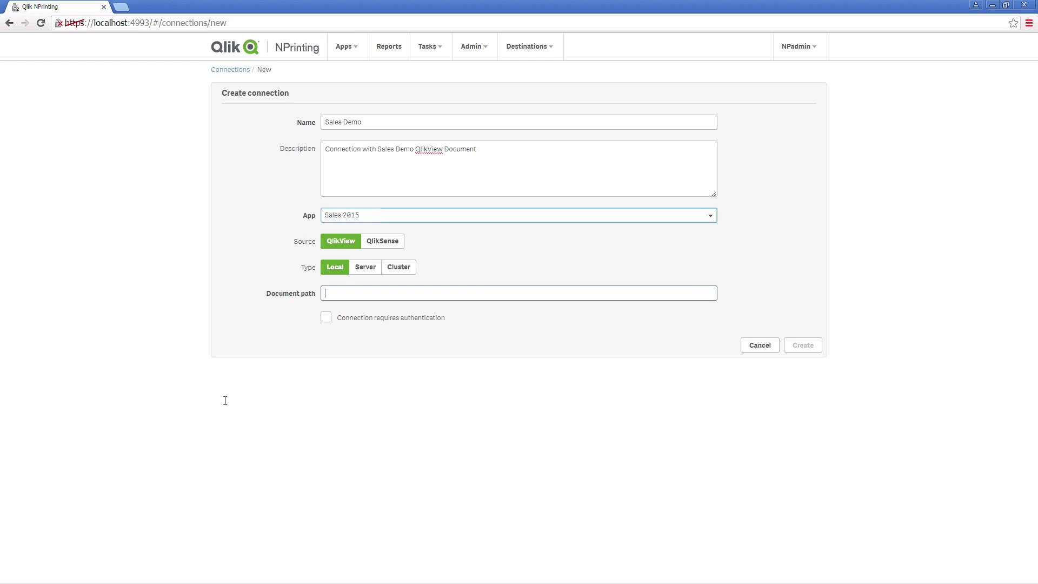
pyautogui.moveTo(104, 582)
pyautogui.click(16, 572)
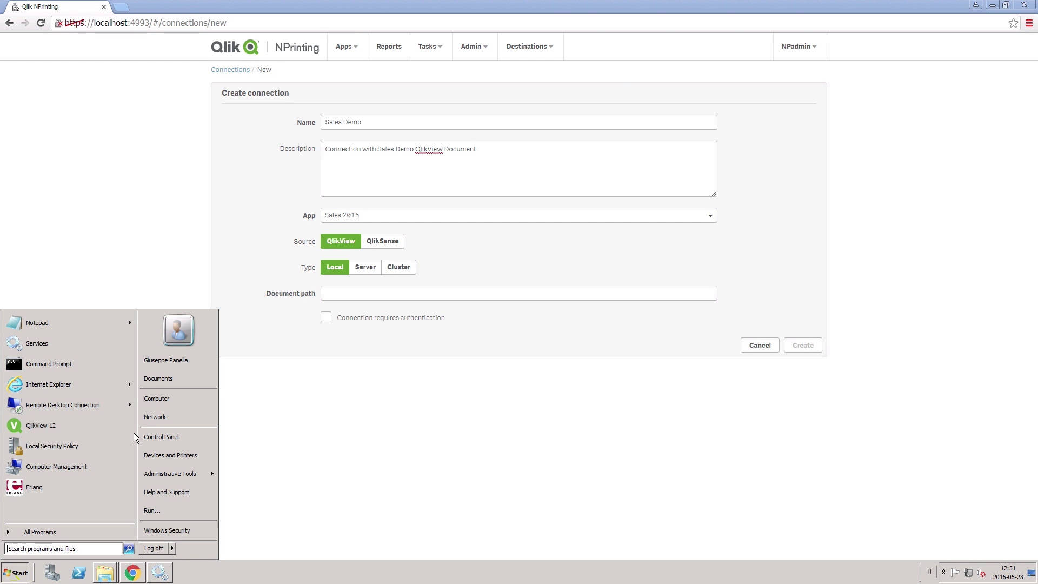
# Step: Browse to C:\NPrinting Training\QlikViewDocuments, select SalesDemo and copy the folder path
pyautogui.click(177, 401)
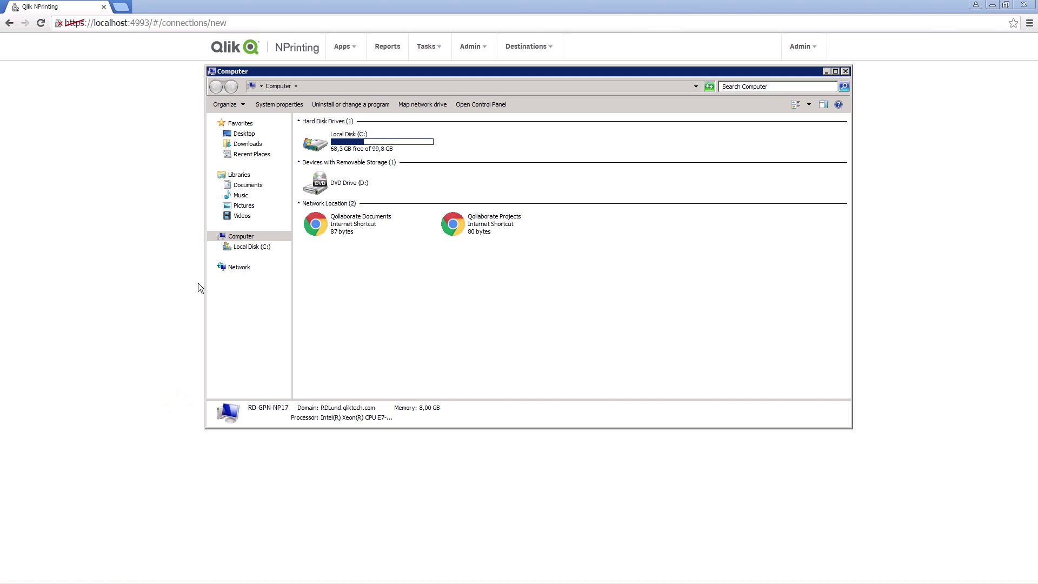
pyautogui.click(244, 247)
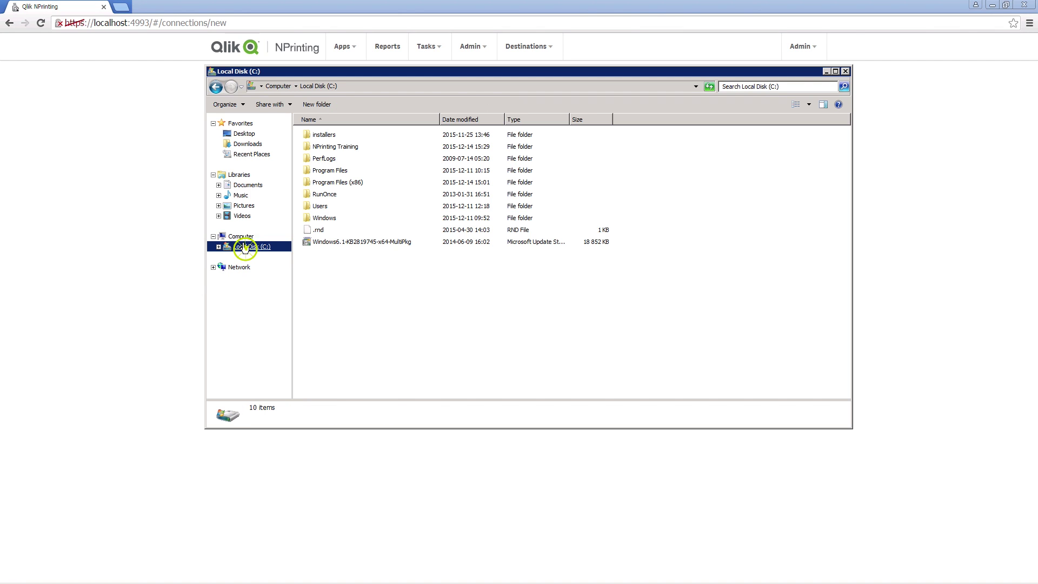
pyautogui.doubleClick(337, 147)
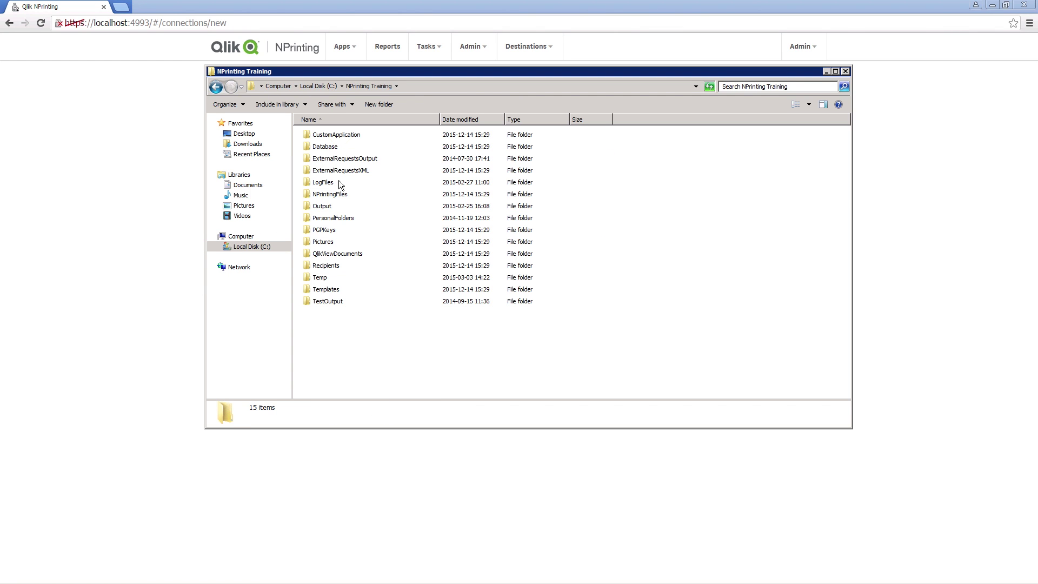
pyautogui.doubleClick(336, 255)
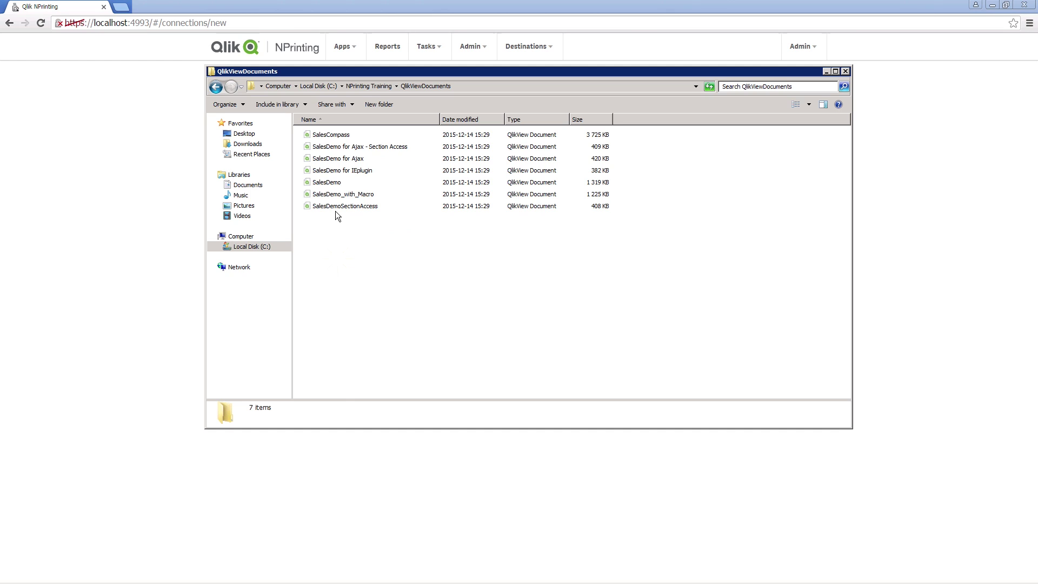
pyautogui.click(335, 185)
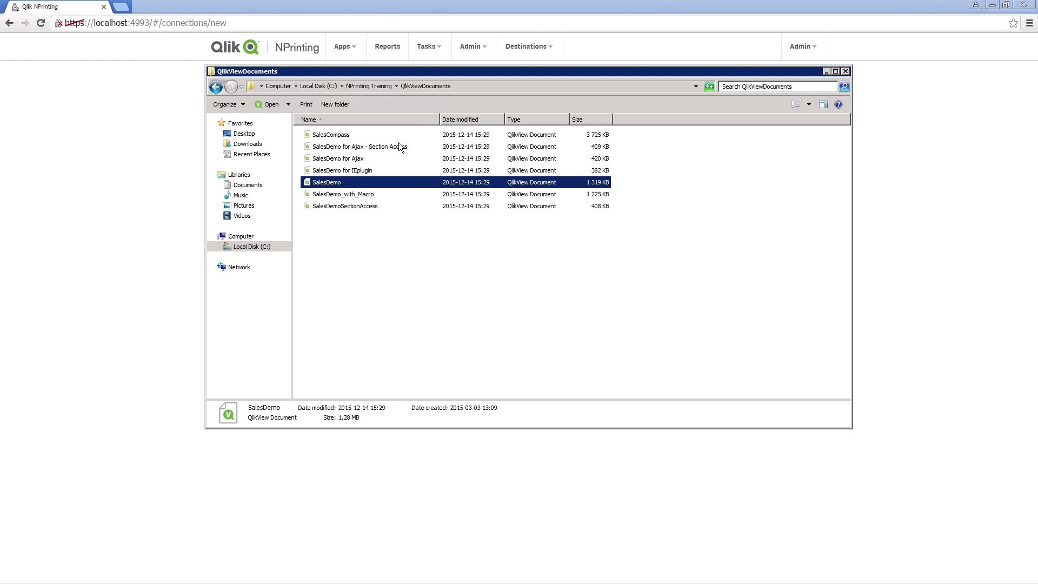
pyautogui.click(458, 87)
pyautogui.hotkey('ctrl', 'c')
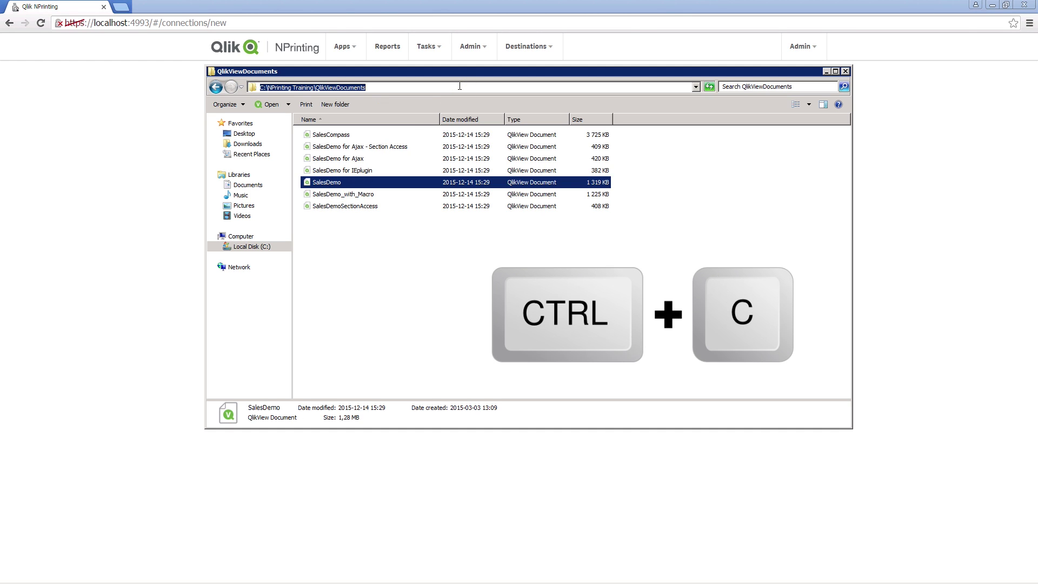
pyautogui.click(144, 294)
# Step: Enter the SalesDemo.qvw document path, create the connection without authentication, and refresh its cache status
pyautogui.hotkey('ctrl', 'v')
pyautogui.write('\\SalesDemo.')
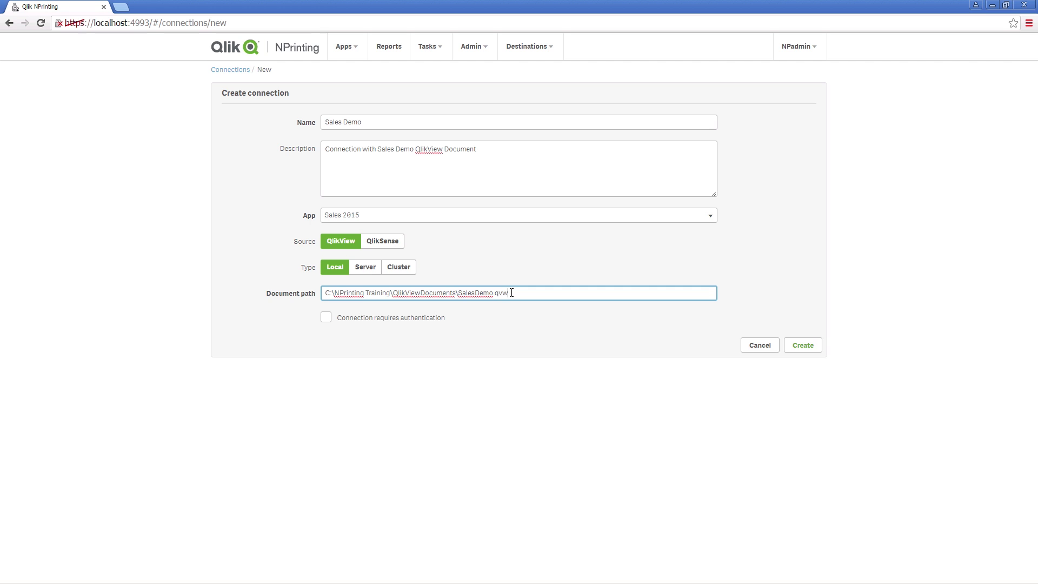
pyautogui.click(326, 319)
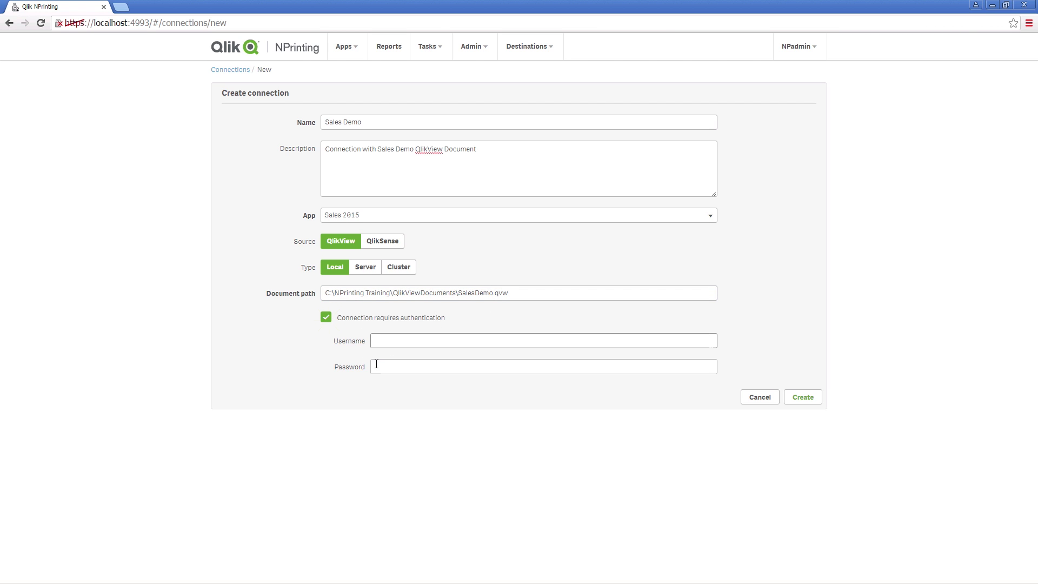
pyautogui.click(325, 319)
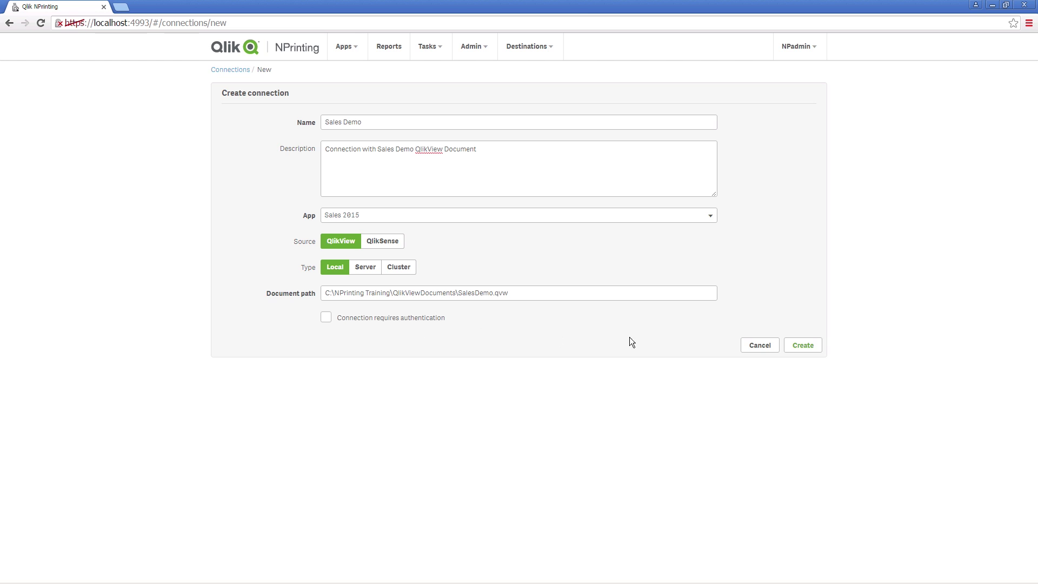
pyautogui.click(817, 346)
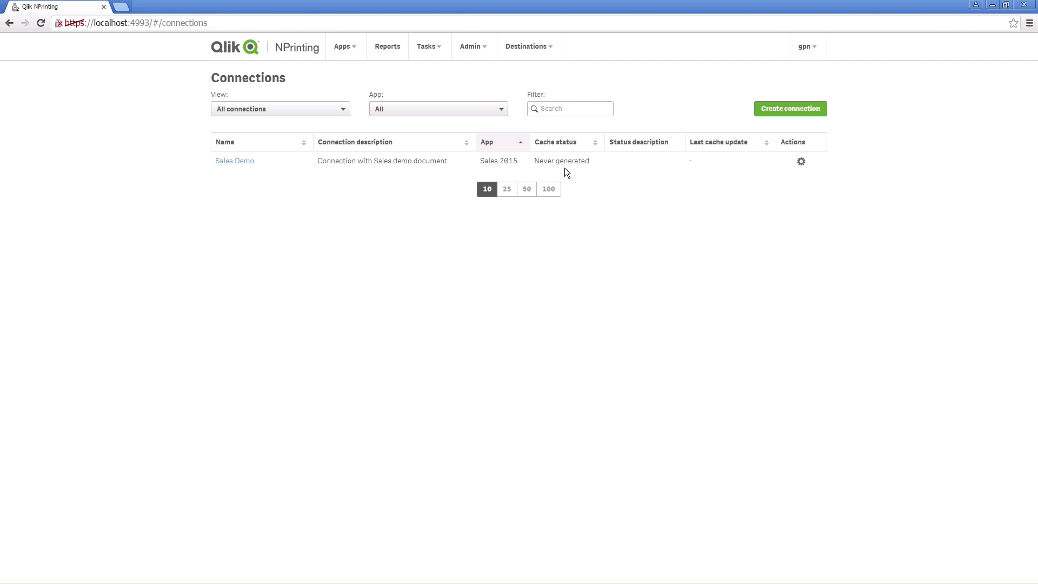
pyautogui.press('F5')
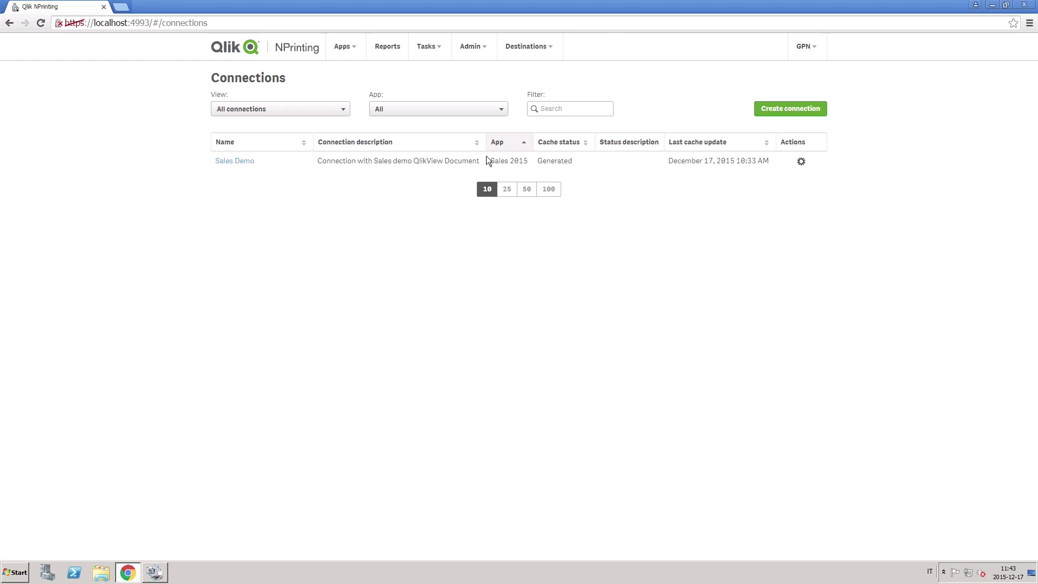
# Step: Create a PixelPerfect report titled 'Sales weekly report' for the Sales 2015 app
pyautogui.click(379, 45)
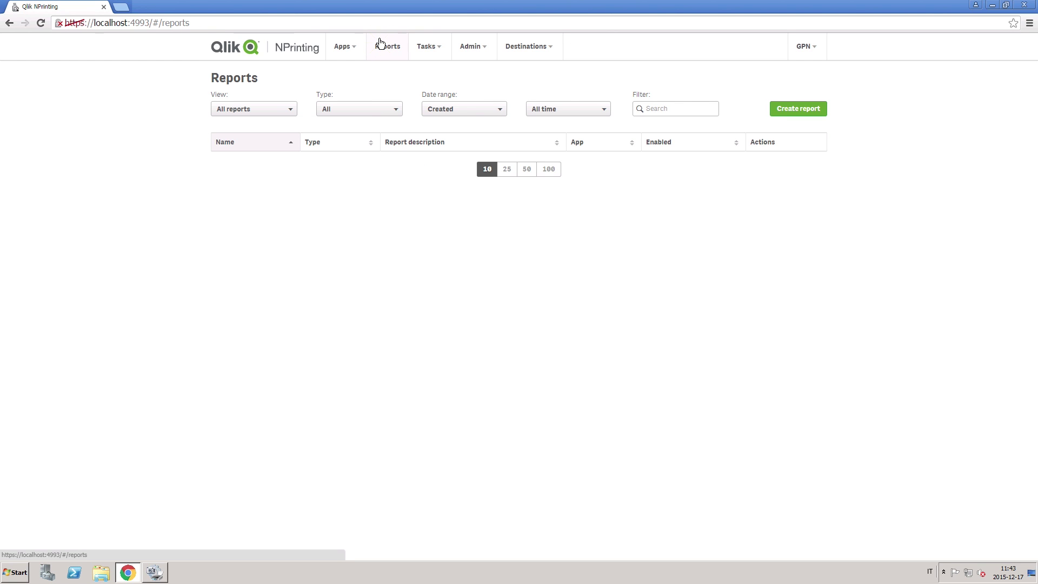
pyautogui.click(798, 109)
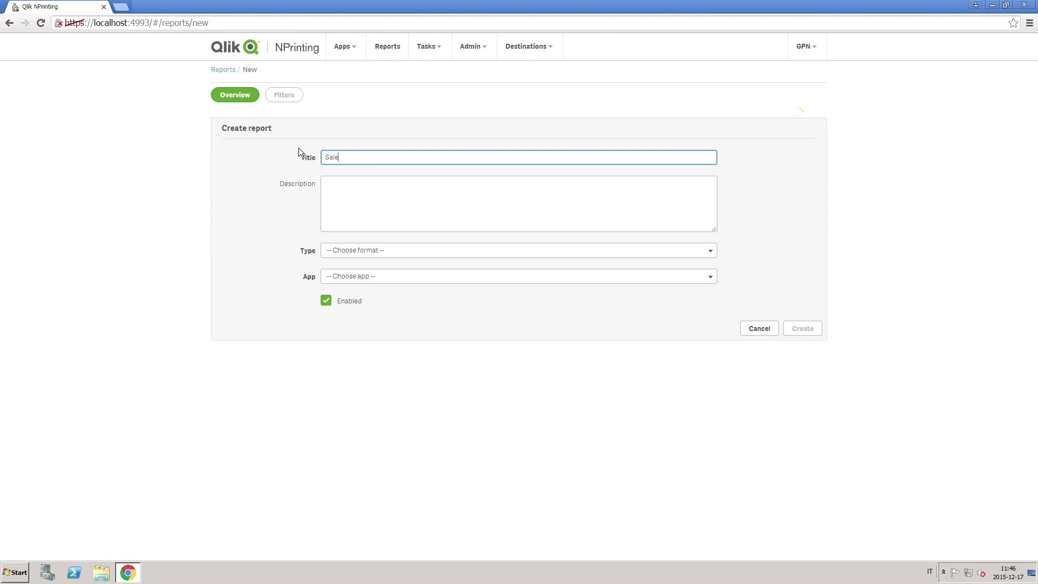
pyautogui.write('es weekly report')
pyautogui.click(362, 224)
pyautogui.click(506, 255)
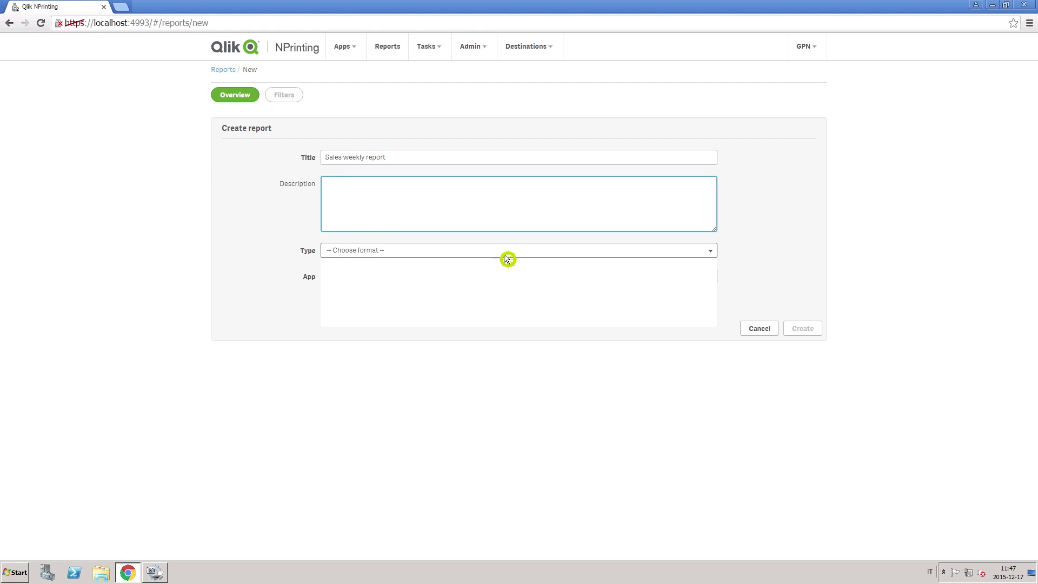
pyautogui.click(363, 323)
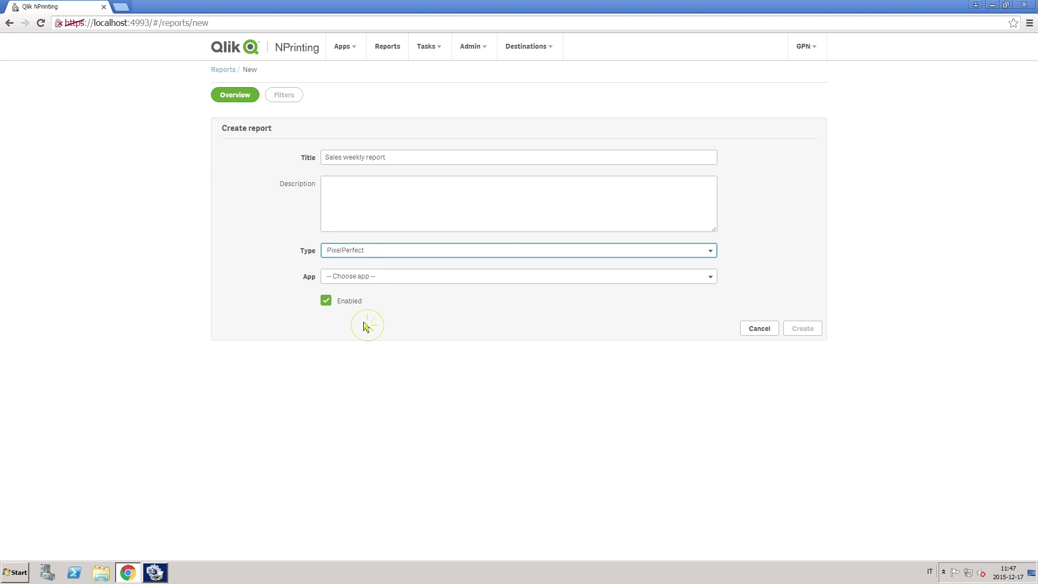
pyautogui.click(436, 275)
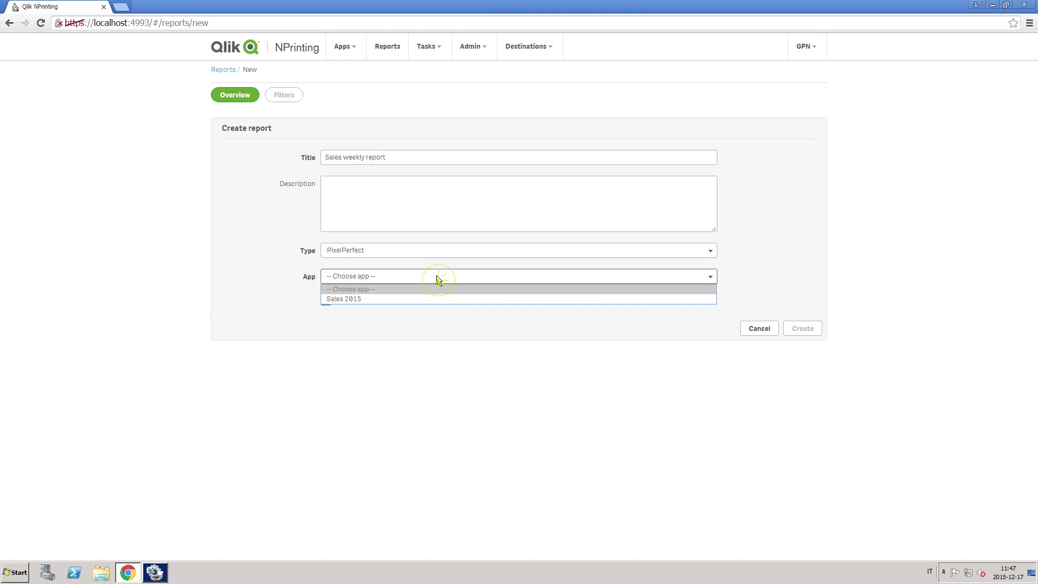
pyautogui.click(360, 300)
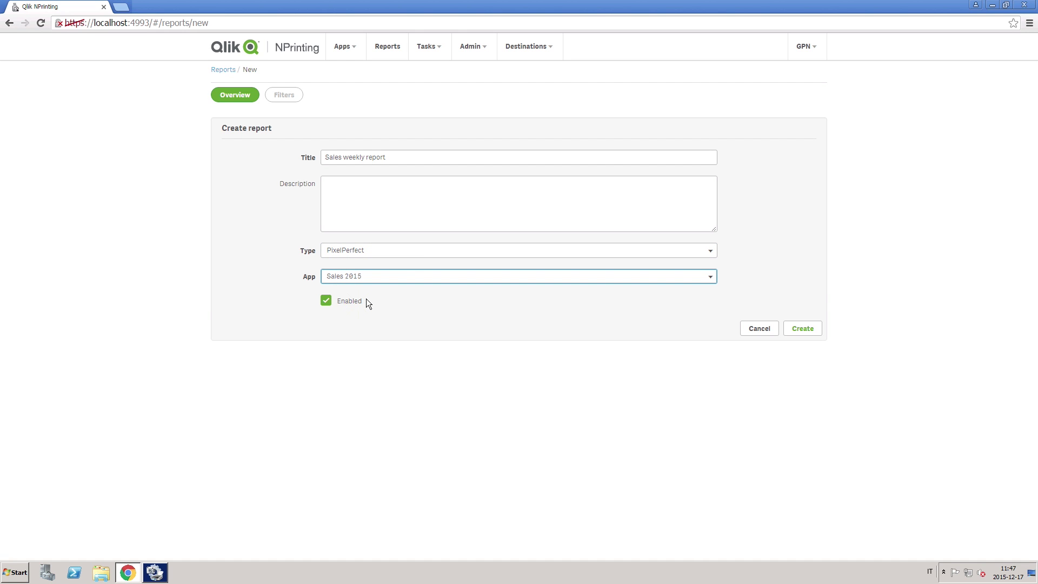
pyautogui.click(803, 329)
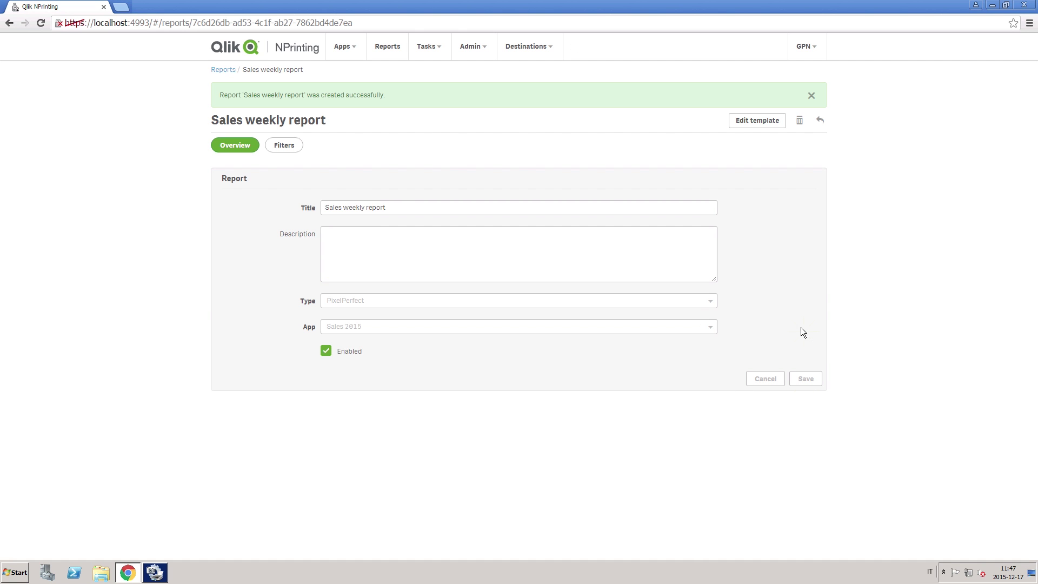
pyautogui.click(749, 123)
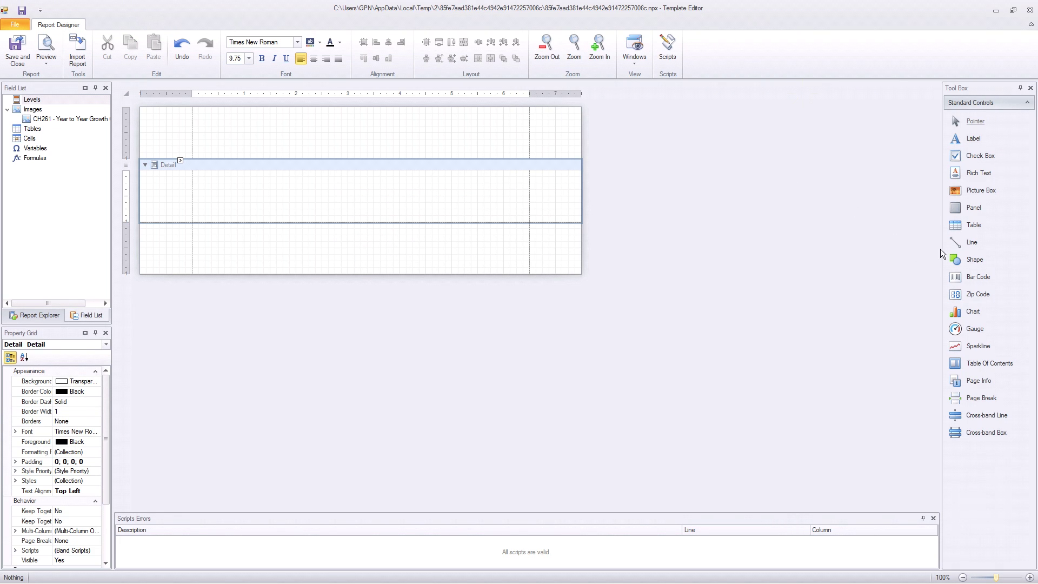
# Step: Add a bold, 22-point 'Weekly Report' label to the Detail band and make the band taller
pyautogui.moveTo(974, 139); pyautogui.dragTo(262, 123)
pyautogui.doubleClick(316, 177)
pyautogui.write('Weekl')
pyautogui.click(236, 59)
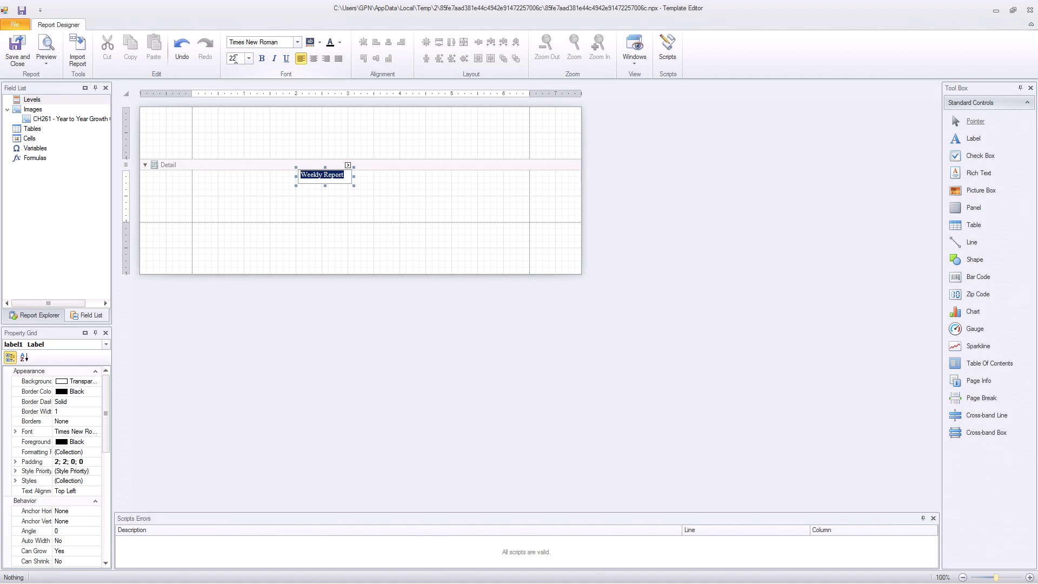
pyautogui.press('Return')
pyautogui.click(262, 59)
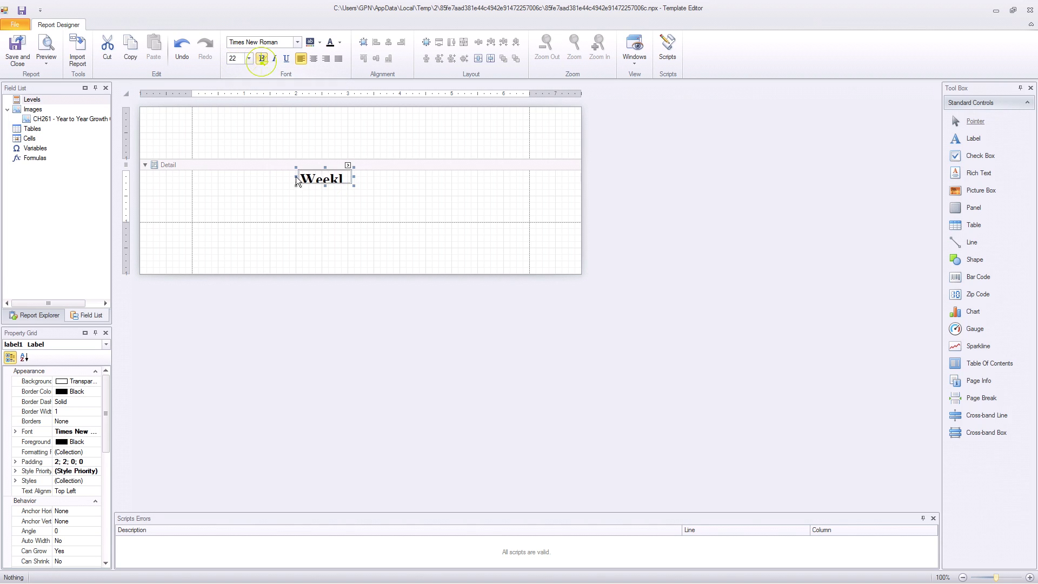
pyautogui.moveTo(354, 178); pyautogui.dragTo(354, 342)
# Step: Insert the Sales by Country Pie Chart below the title with Auto-Size sizing
pyautogui.rightClick(33, 109)
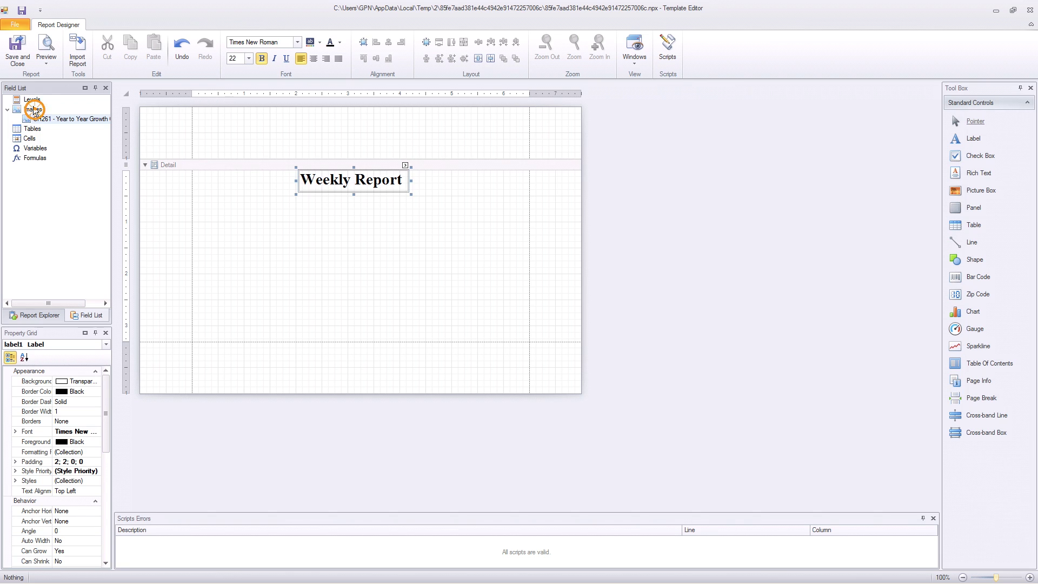
pyautogui.click(45, 115)
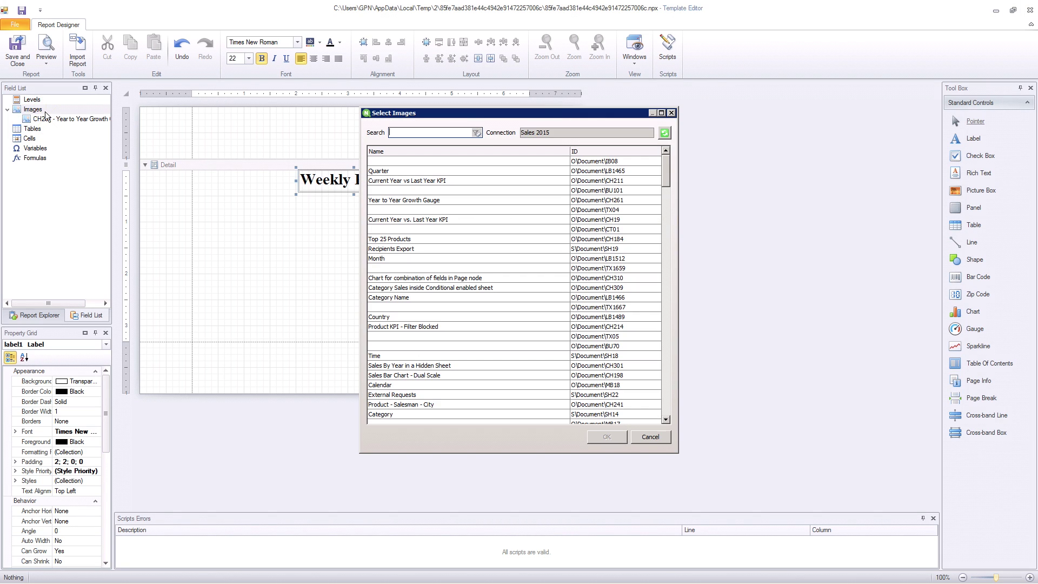
pyautogui.write('Sales')
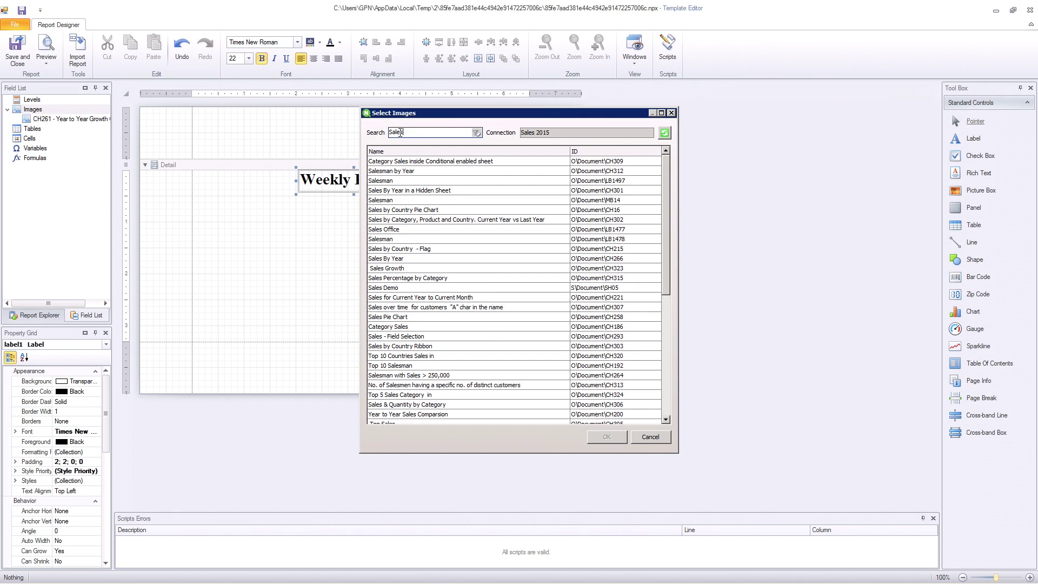
pyautogui.click(427, 211)
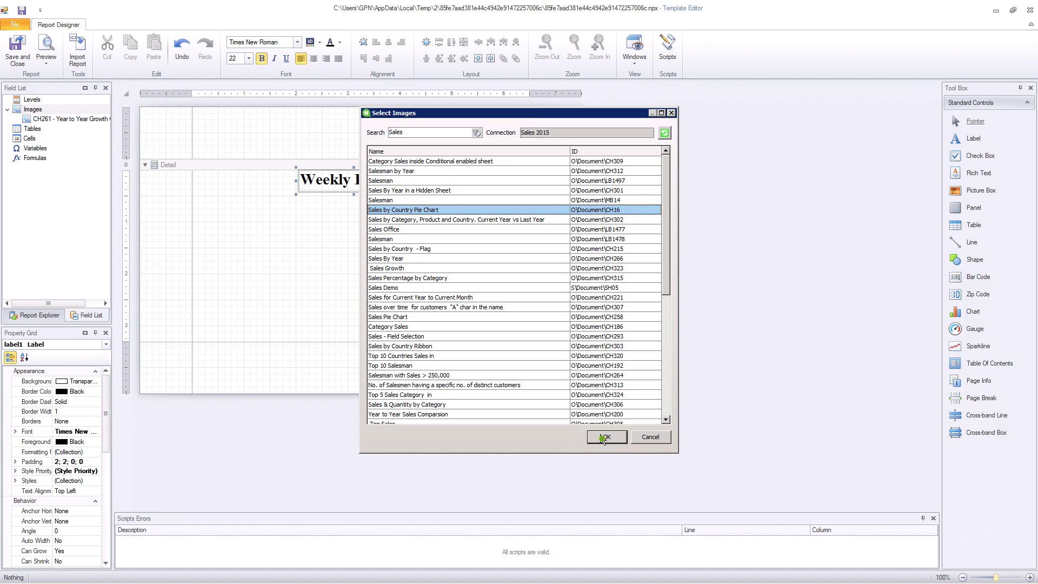
pyautogui.click(604, 437)
pyautogui.moveTo(224, 220); pyautogui.dragTo(361, 321)
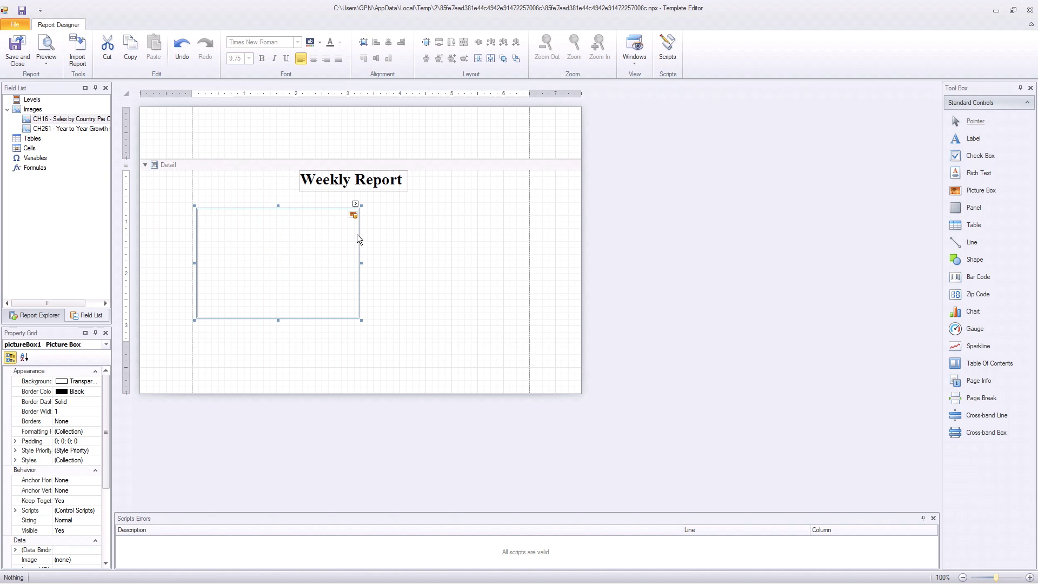
pyautogui.click(355, 205)
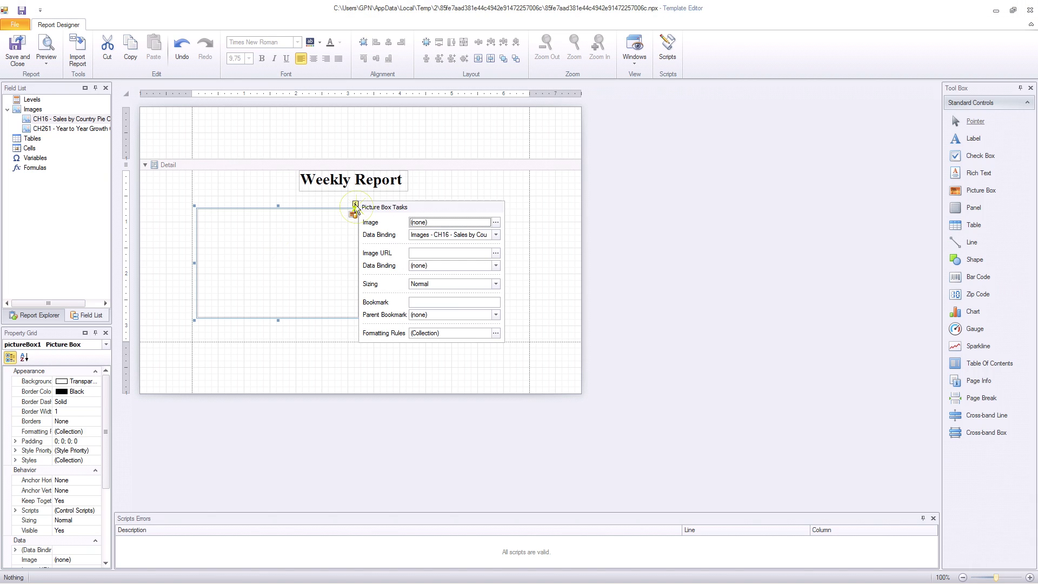
pyautogui.click(476, 284)
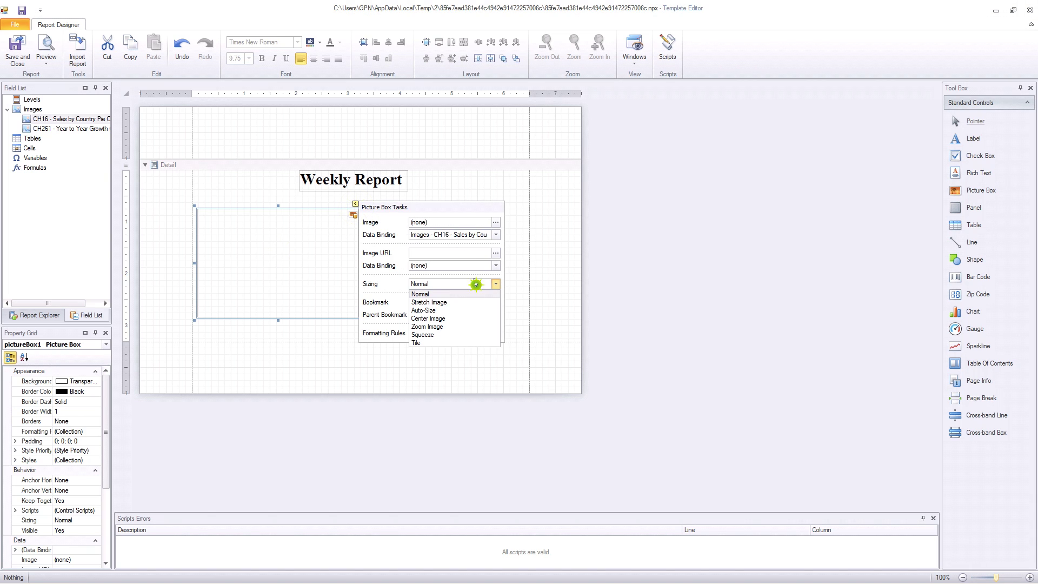
pyautogui.click(465, 311)
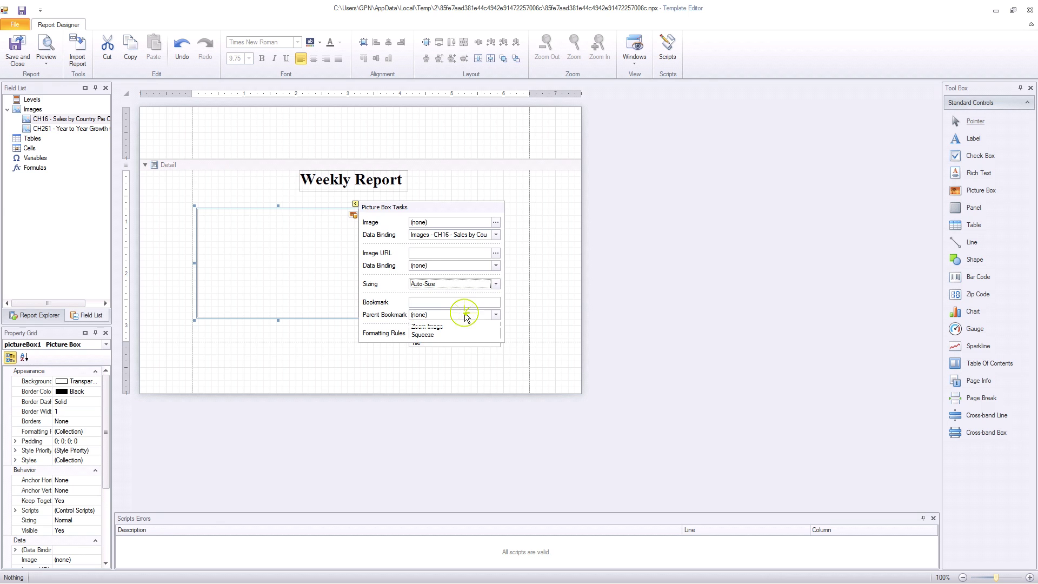
pyautogui.click(513, 302)
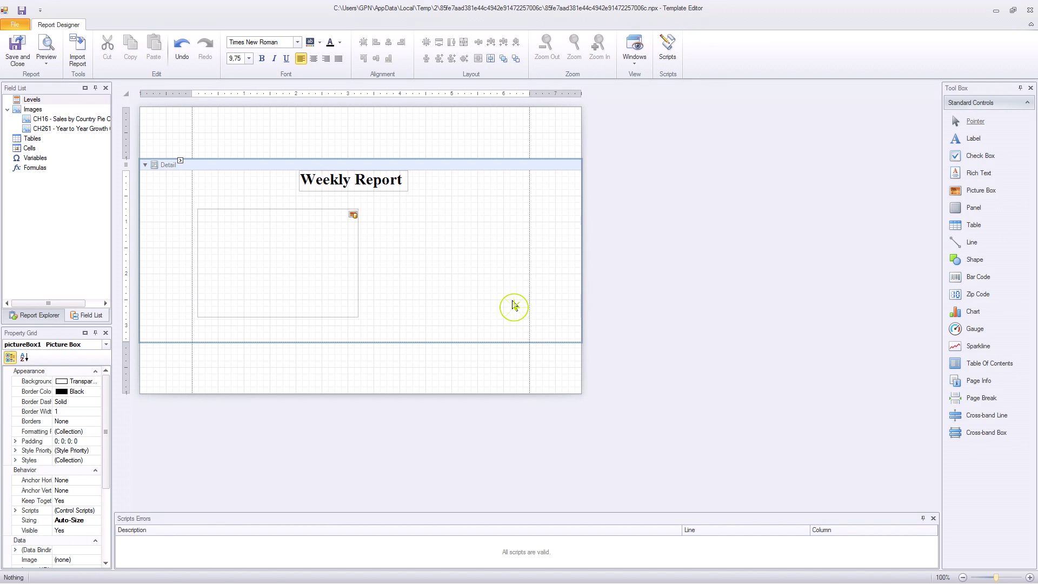
# Step: Preview the report as a PDF, then save the template and exit the editor
pyautogui.click(46, 47)
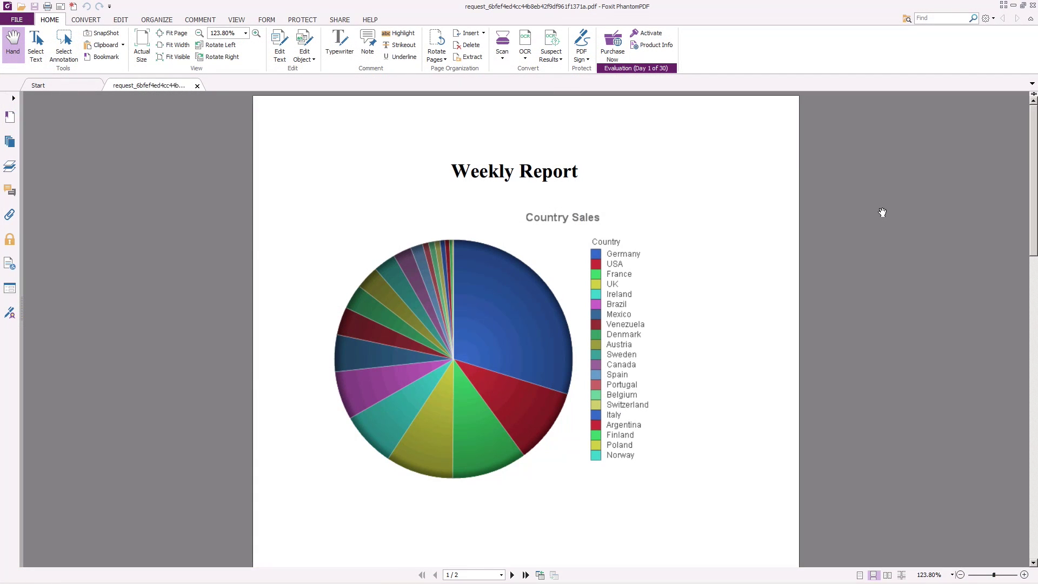
pyautogui.click(1033, 4)
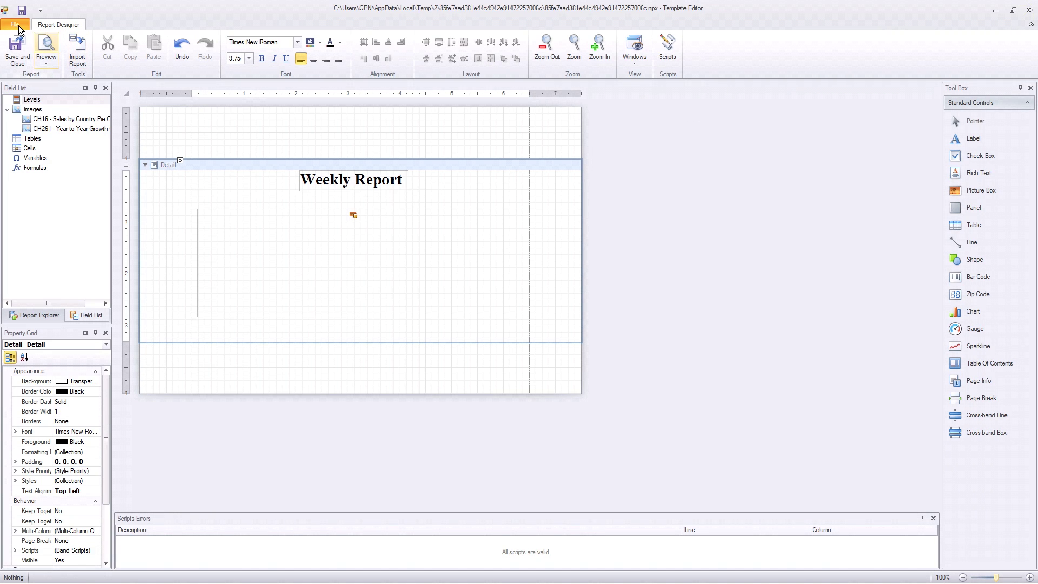
pyautogui.click(17, 25)
pyautogui.click(30, 44)
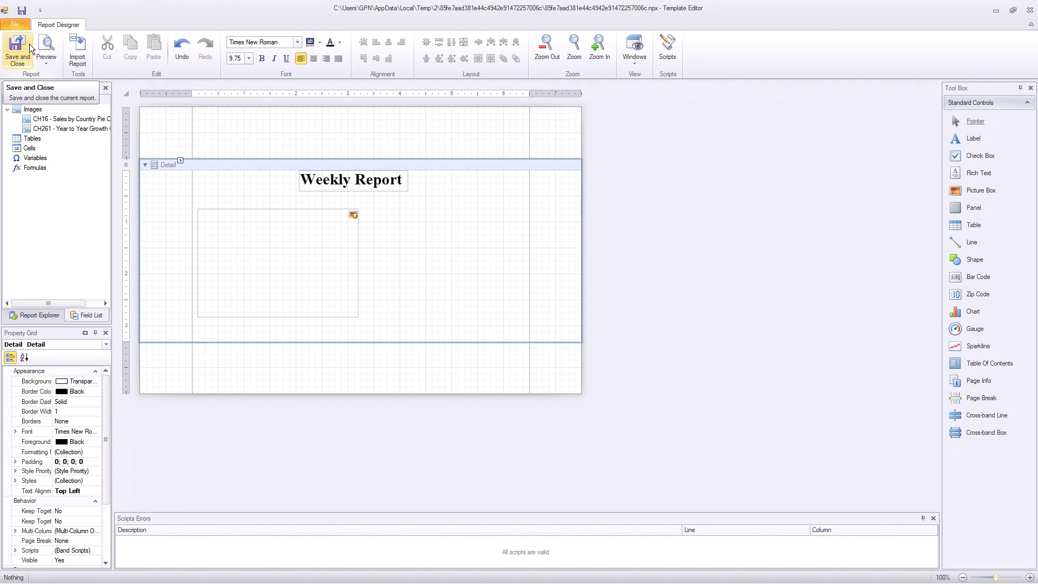
pyautogui.click(17, 25)
pyautogui.click(19, 60)
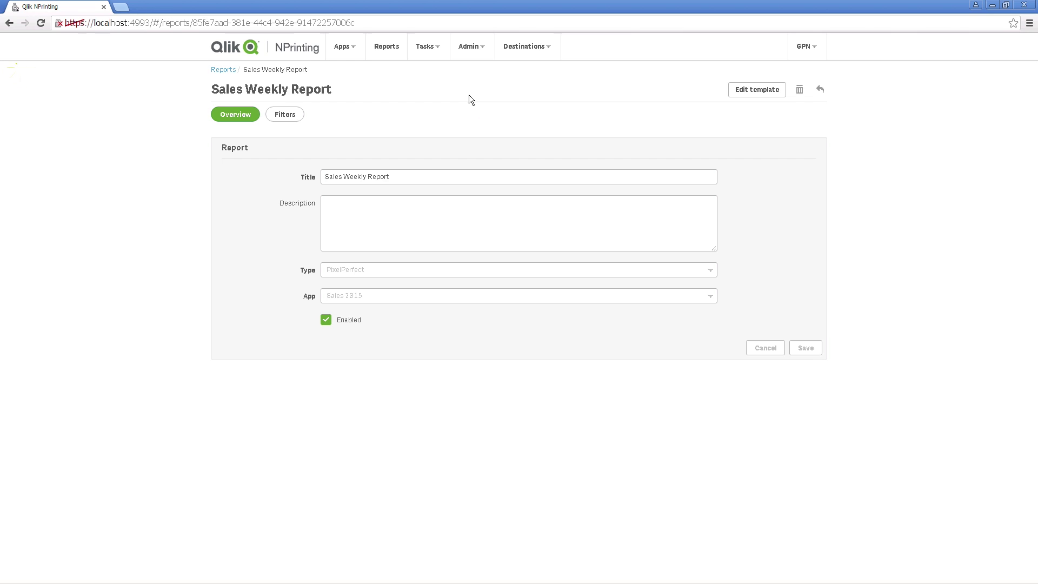
pyautogui.click(348, 46)
pyautogui.click(351, 103)
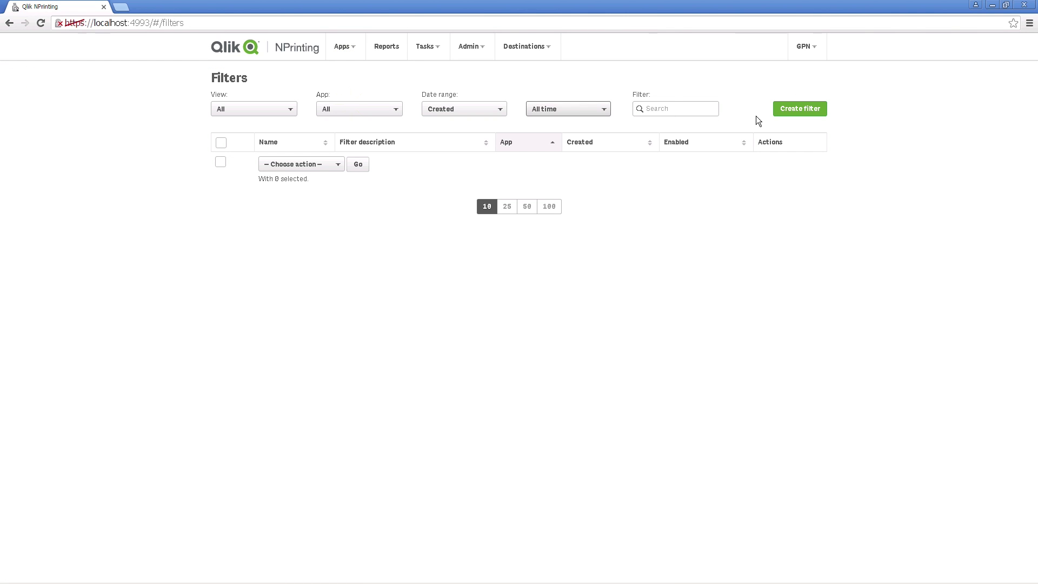
# Step: Create a filter named Countries for the Sales 2015 app
pyautogui.click(796, 115)
pyautogui.click(514, 157)
pyautogui.write('C')
pyautogui.click(514, 252)
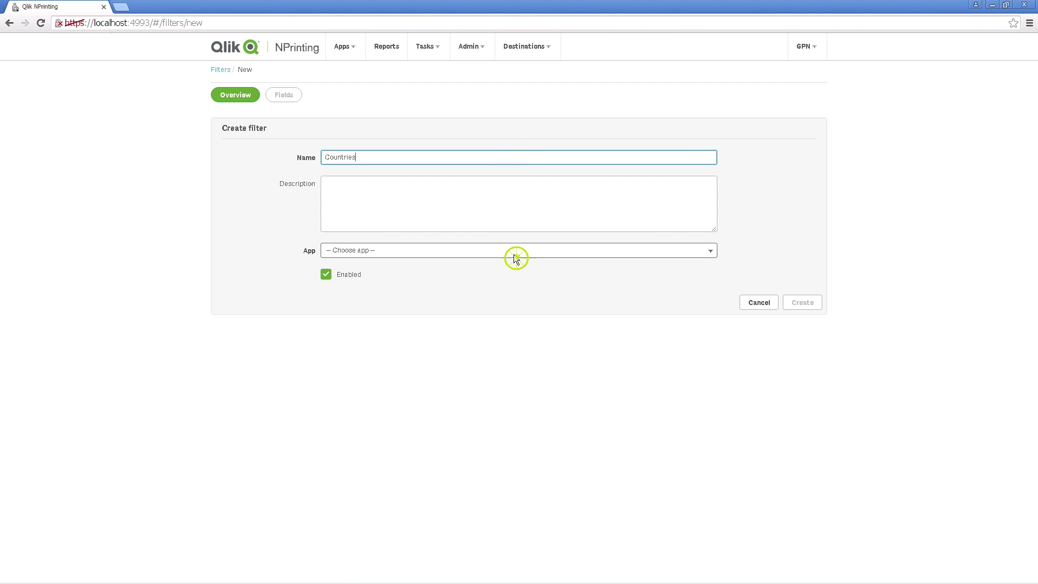
pyautogui.click(502, 274)
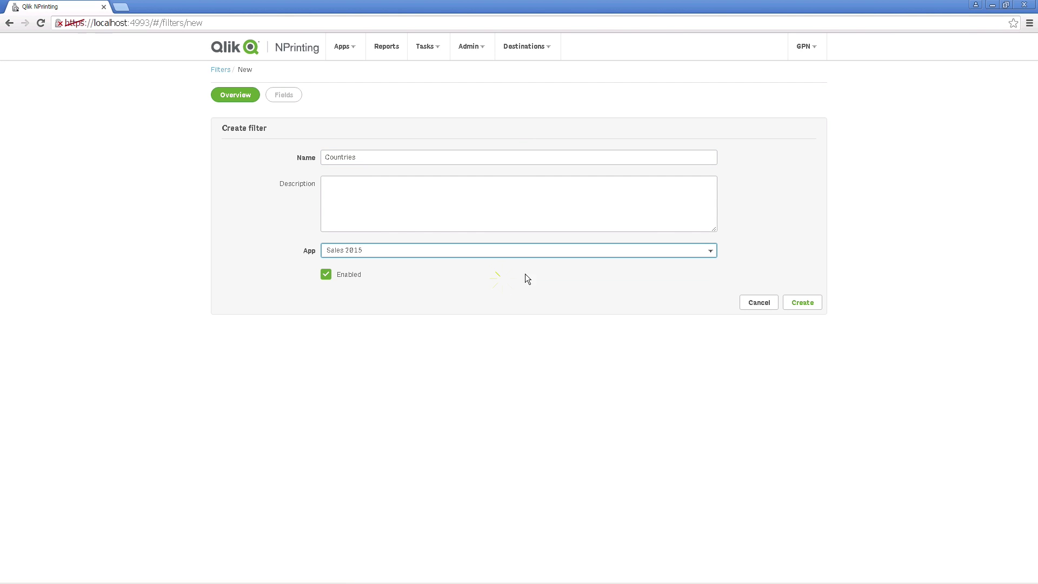
pyautogui.click(801, 302)
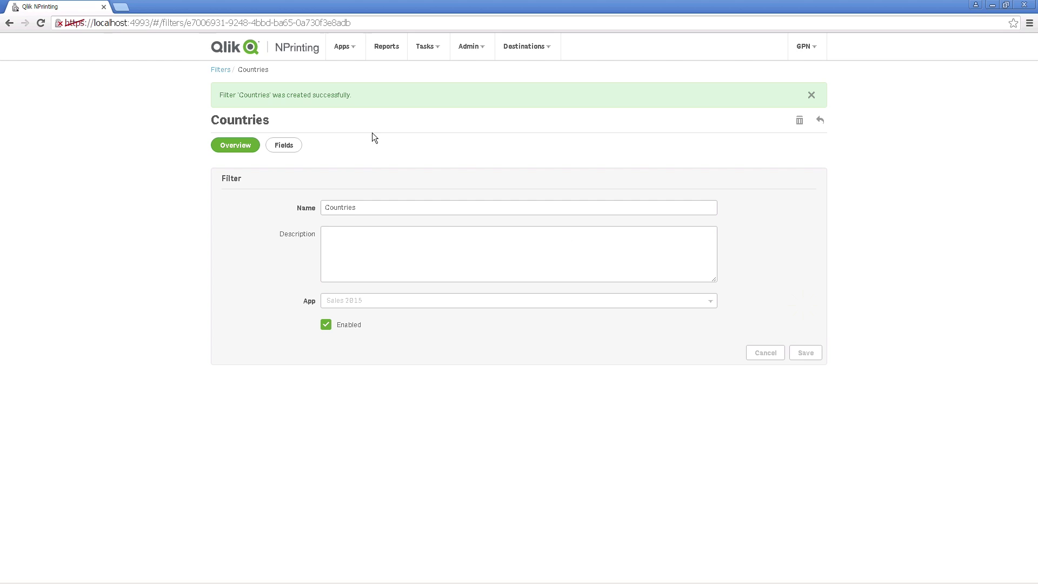
# Step: Add a Country field from the Sales 2015 connection to the filter
pyautogui.click(283, 144)
pyautogui.click(790, 139)
pyautogui.click(578, 158)
pyautogui.click(559, 183)
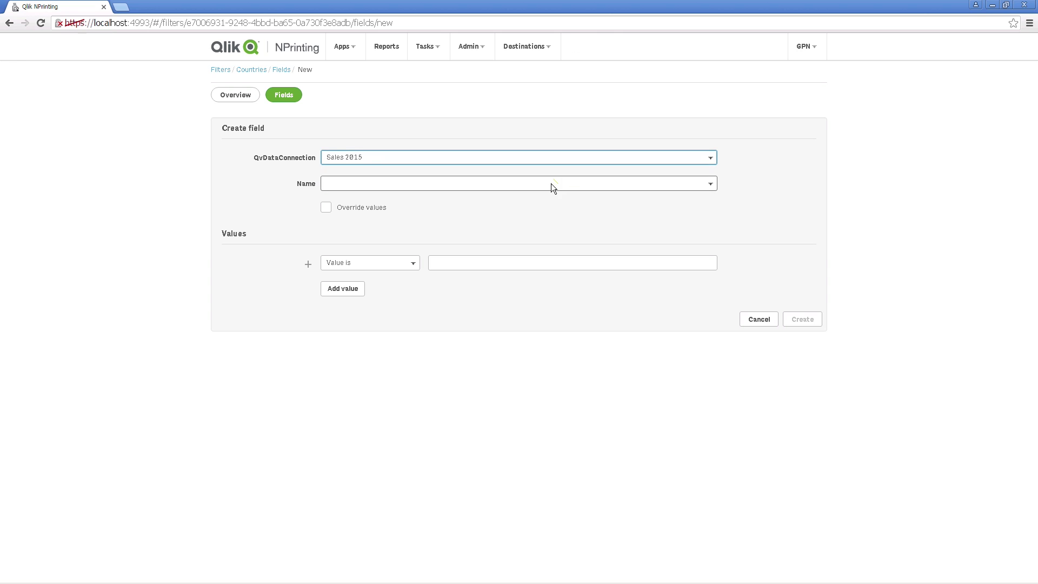
pyautogui.click(538, 186)
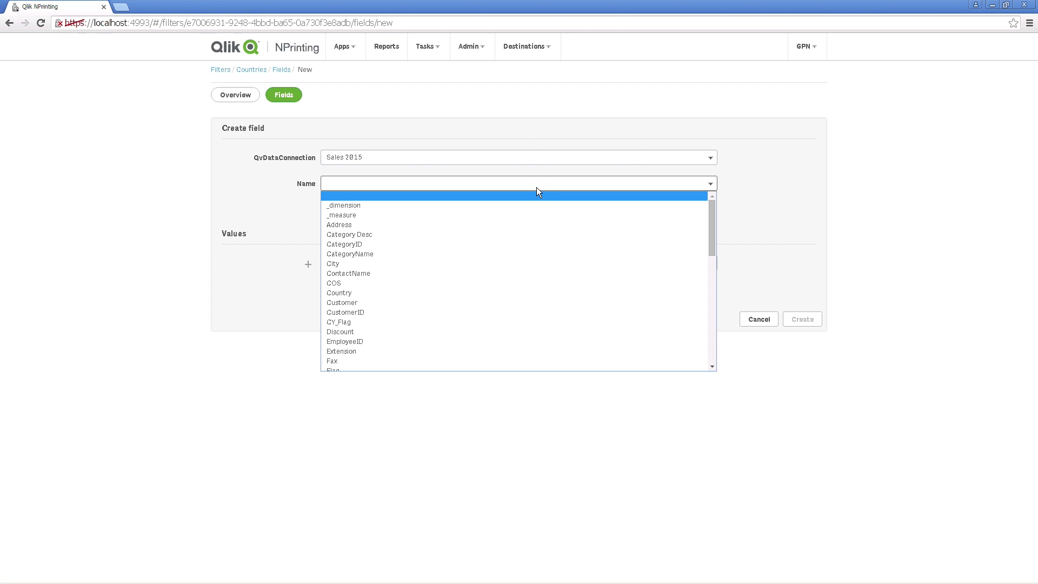
pyautogui.click(412, 292)
# Step: Give the Country field the values UK, France and Sweden and create it
pyautogui.click(441, 262)
pyautogui.write('Uk')
pyautogui.click(347, 288)
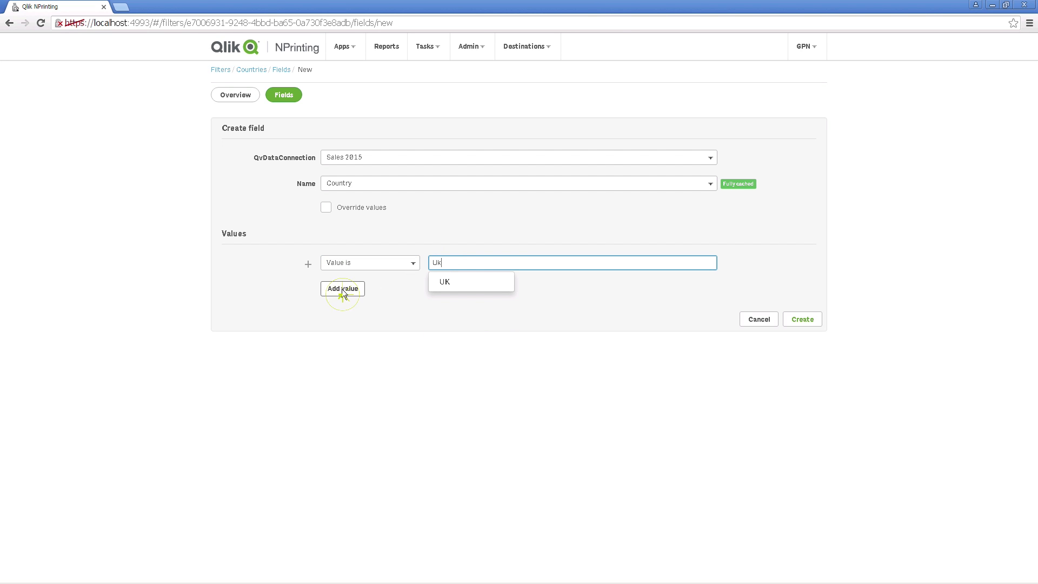
pyautogui.click(463, 289)
pyautogui.write('France')
pyautogui.click(444, 308)
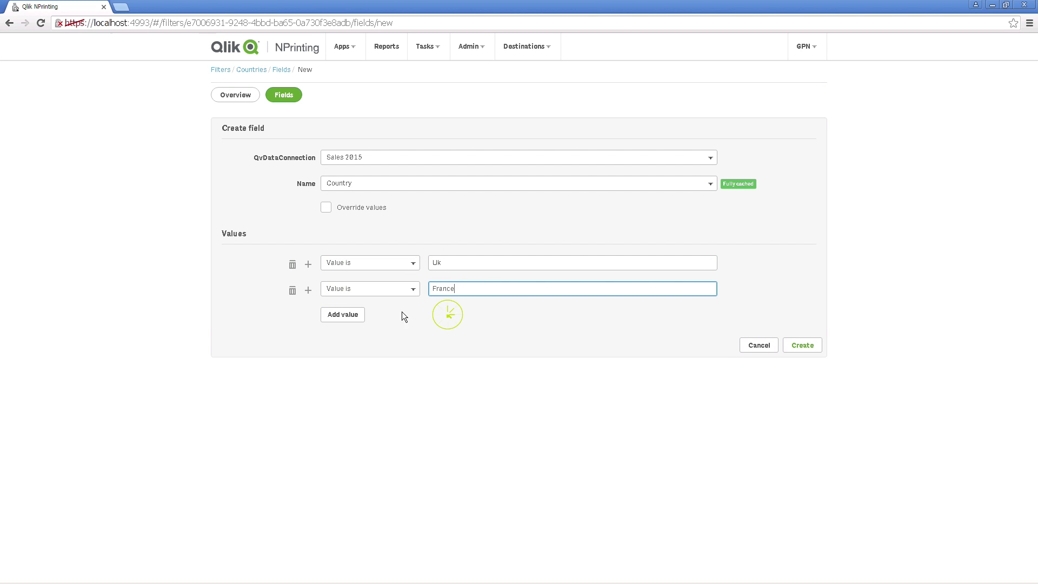
pyautogui.click(349, 314)
pyautogui.click(454, 315)
pyautogui.write('Swed')
pyautogui.click(454, 338)
pyautogui.click(802, 372)
pyautogui.click(469, 47)
pyautogui.click(473, 68)
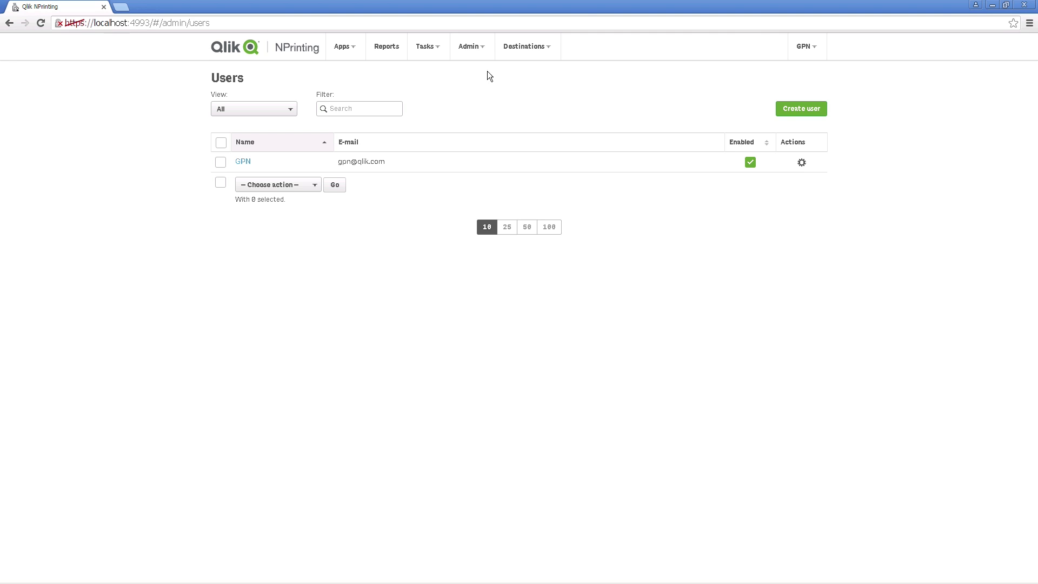
# Step: Start a new user, entering the user's e-mail, username and password with confirmation
pyautogui.click(817, 108)
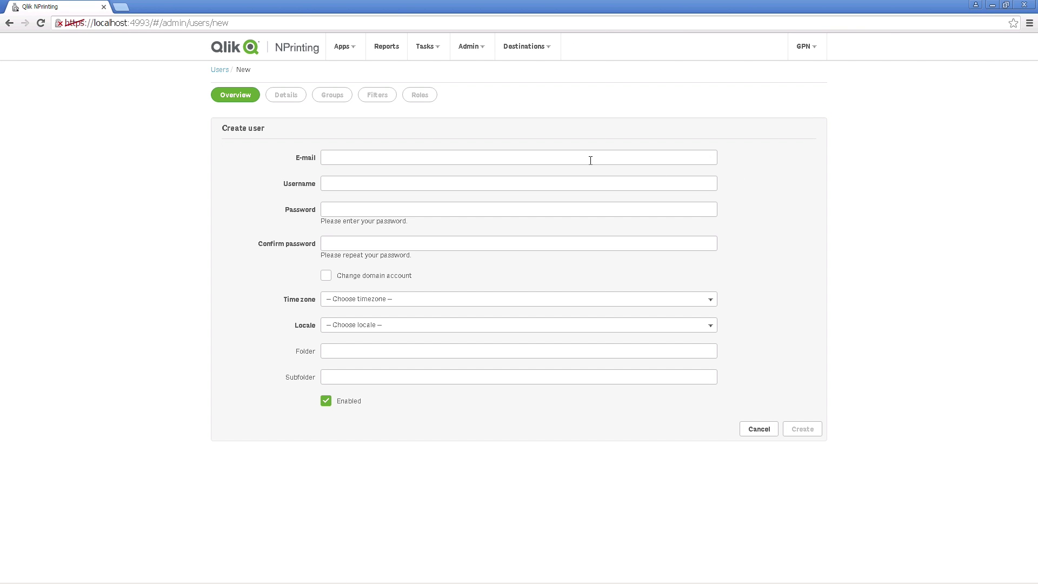
pyautogui.click(372, 155)
pyautogui.click(367, 178)
pyautogui.click(359, 208)
pyautogui.write('123456789')
pyautogui.press('Tab')
pyautogui.write('123456789')
# Step: Set the user's time zone to Europe/Madrid and locale to Español, then create the user
pyautogui.click(371, 290)
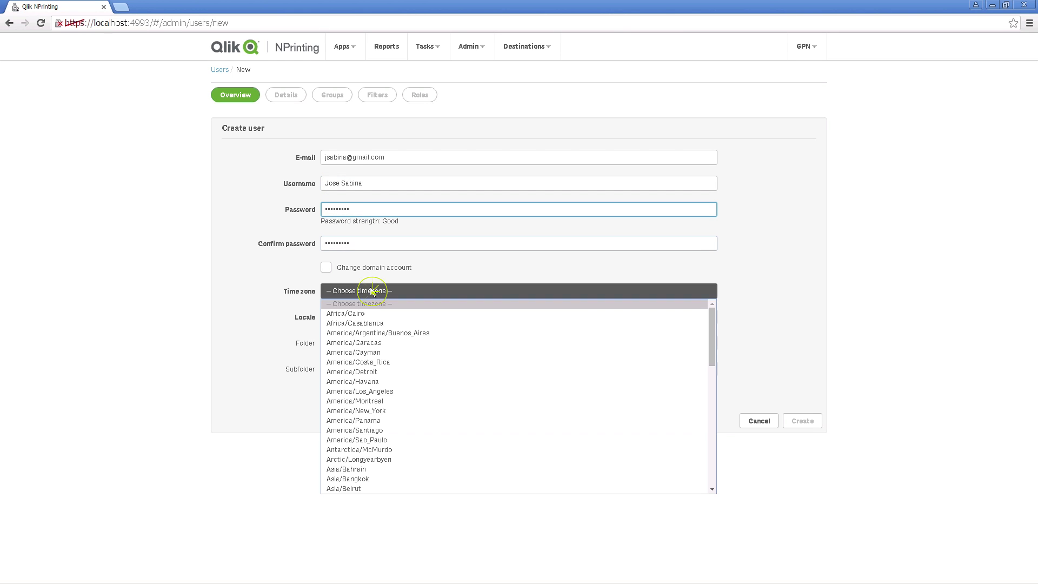
pyautogui.scroll(-10, 377, 386)
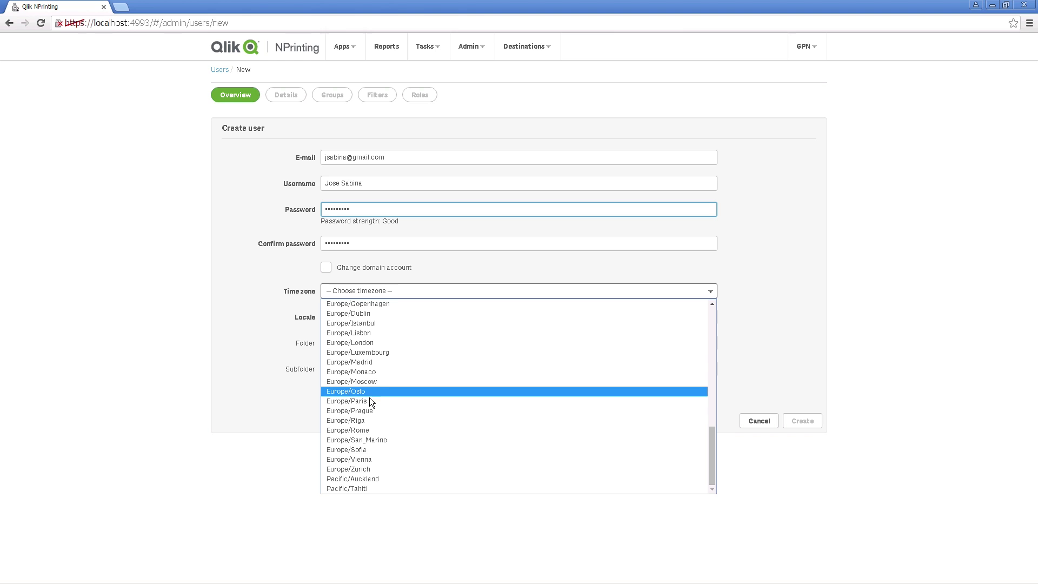
pyautogui.click(357, 361)
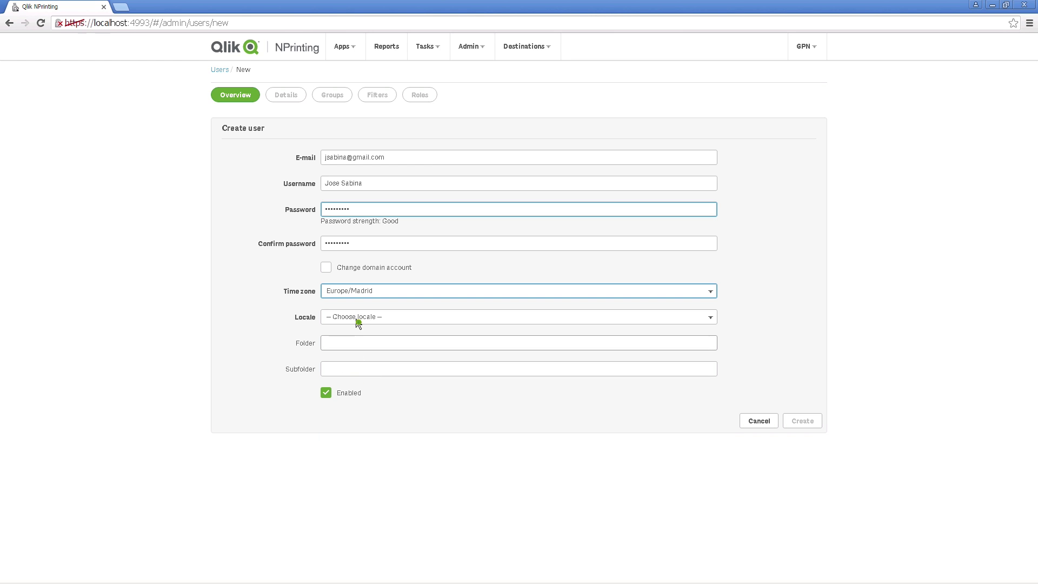
pyautogui.click(356, 318)
pyautogui.click(344, 359)
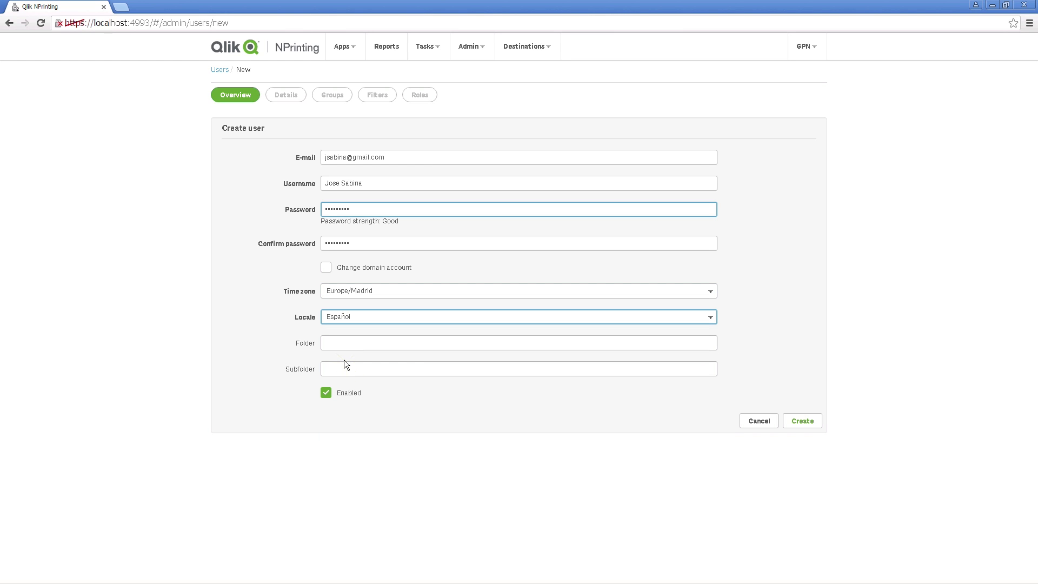
pyautogui.click(801, 421)
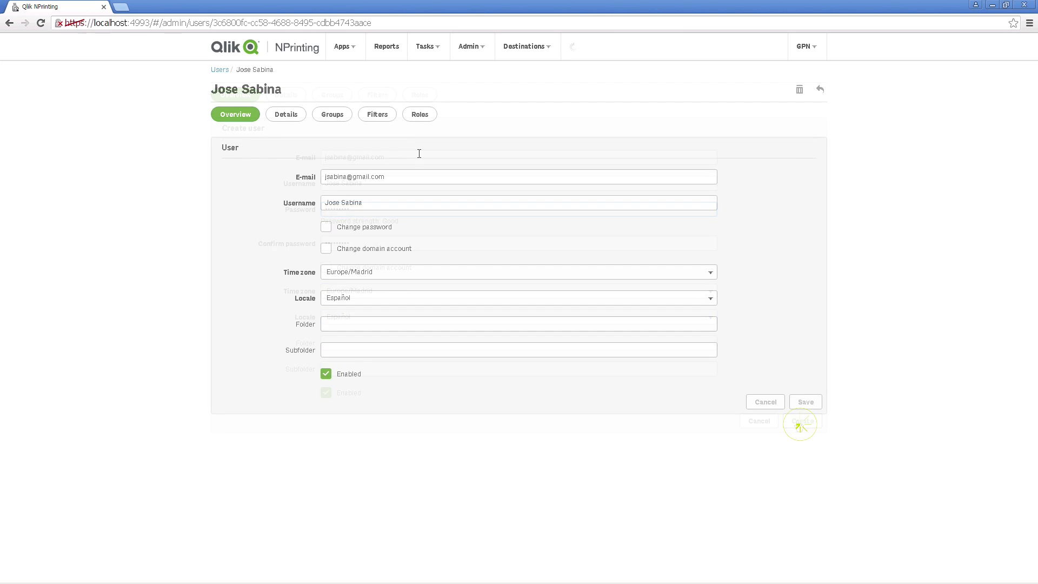
pyautogui.click(381, 117)
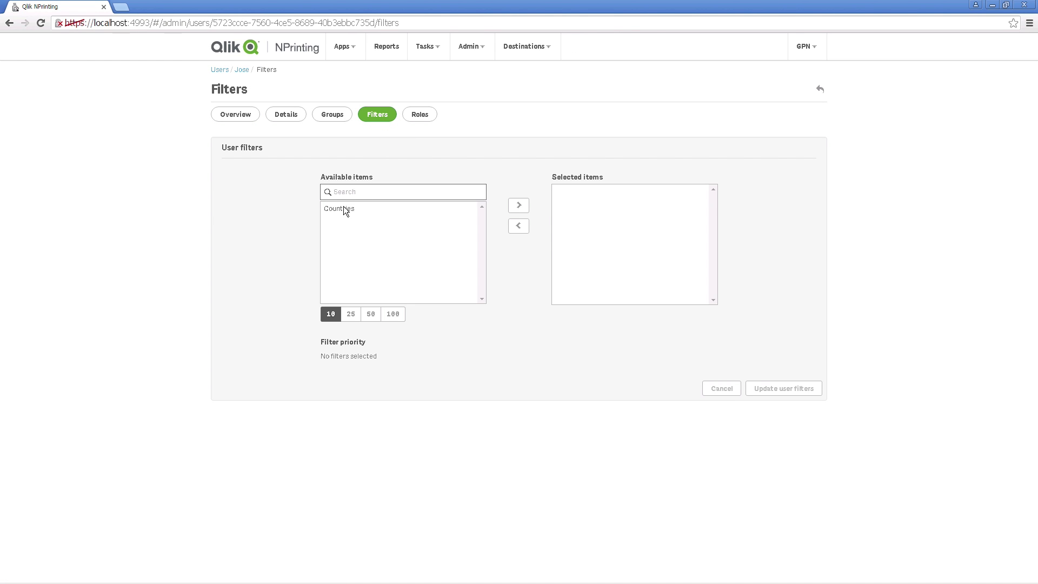
# Step: Assign the Countries filter to the new user and update the user's filters
pyautogui.click(339, 210)
pyautogui.click(520, 207)
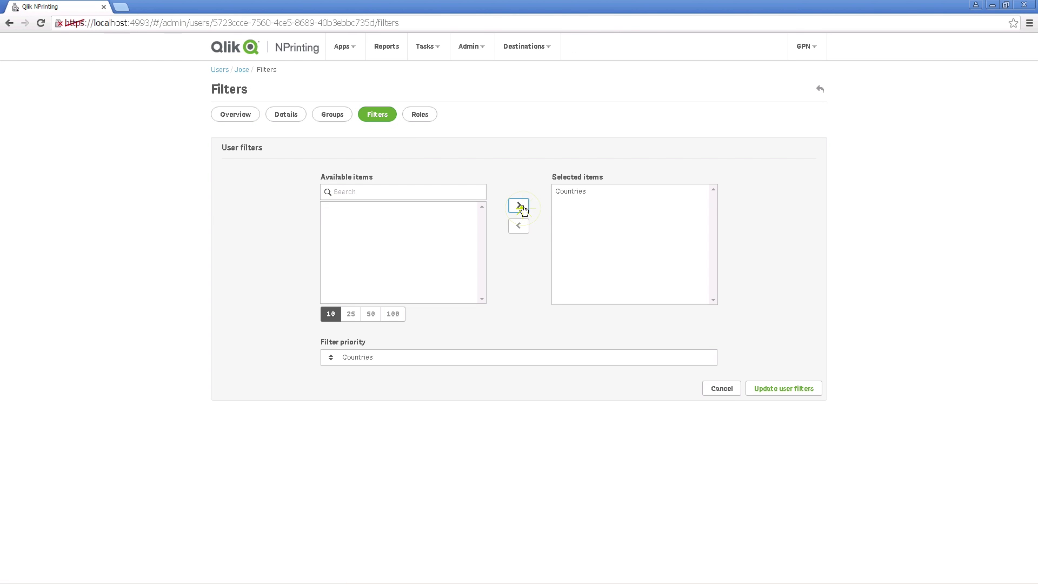
pyautogui.click(791, 385)
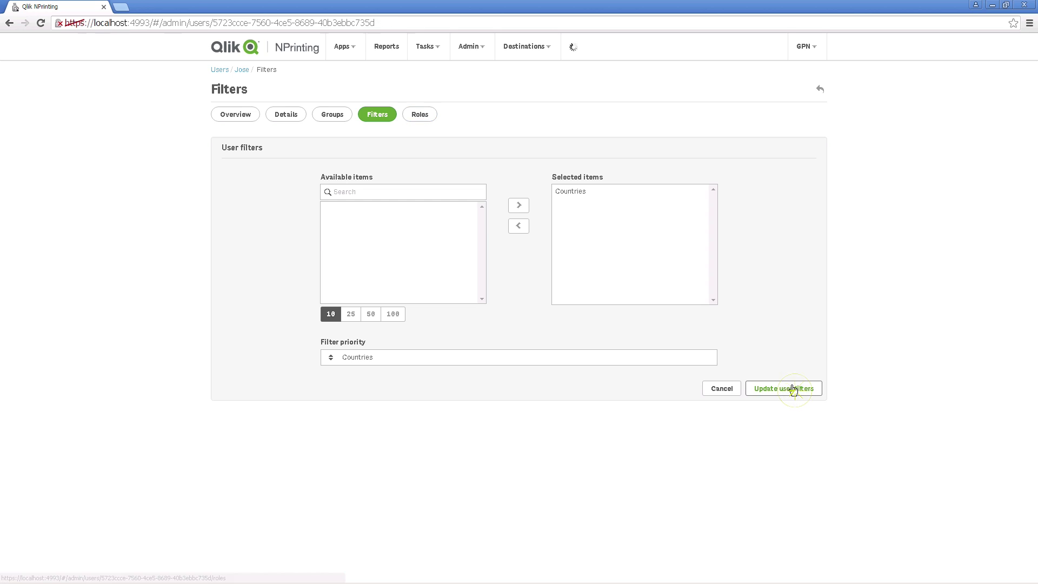
# Step: Give the user the Newstand User role and update the user's roles
pyautogui.click(423, 115)
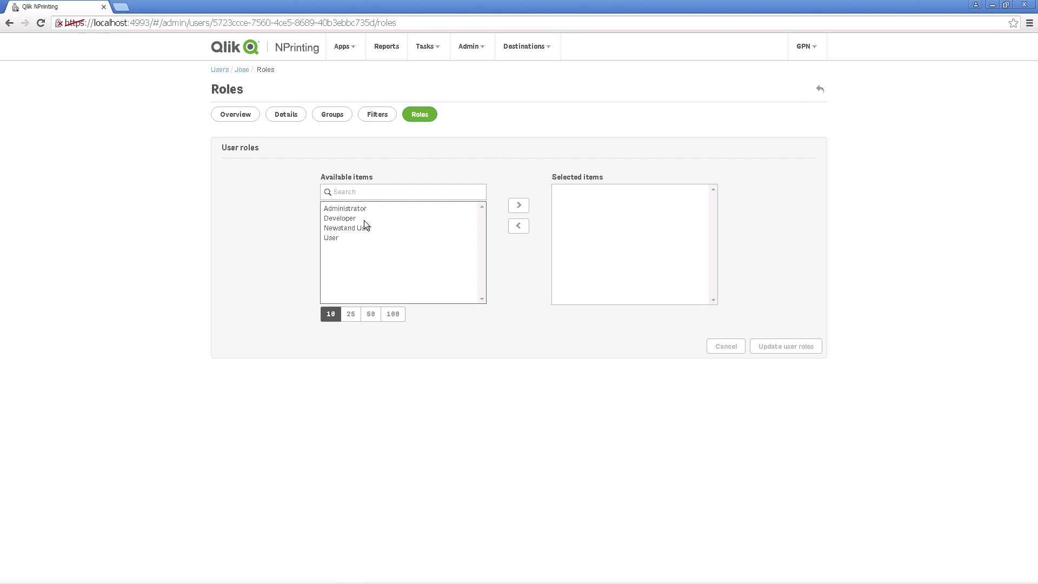
pyautogui.click(350, 230)
pyautogui.click(519, 207)
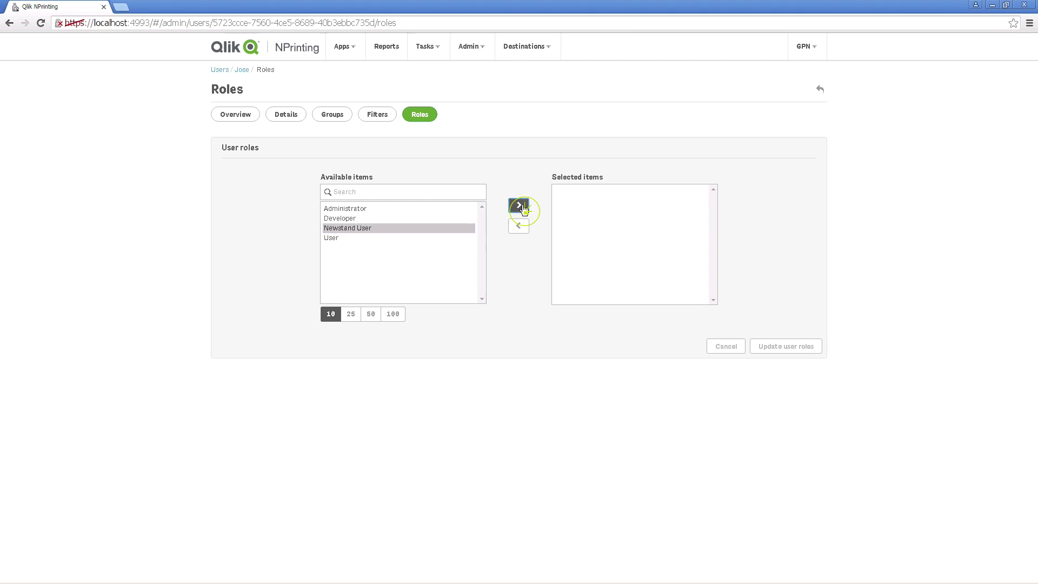
pyautogui.click(786, 347)
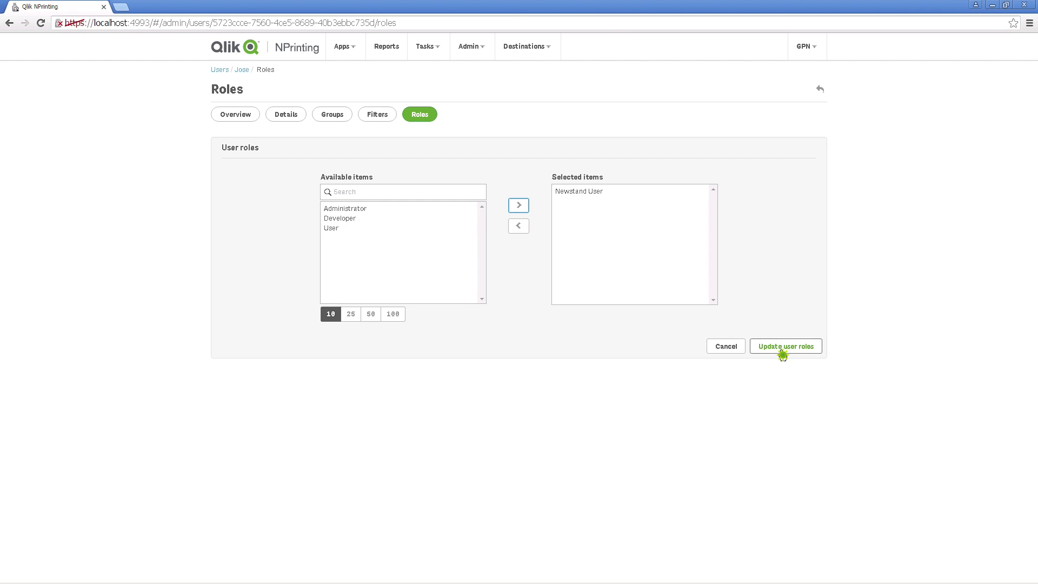
pyautogui.click(420, 47)
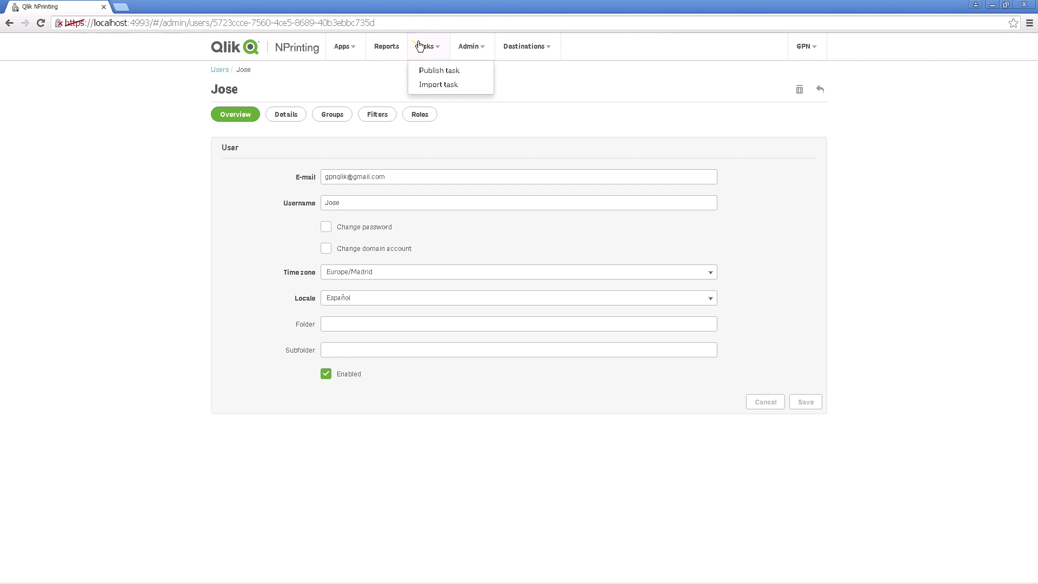
# Step: Create publish task 'Schedule weekly reporting' on app Sales 2015, keeping 60 days and 10 reports
pyautogui.click(428, 70)
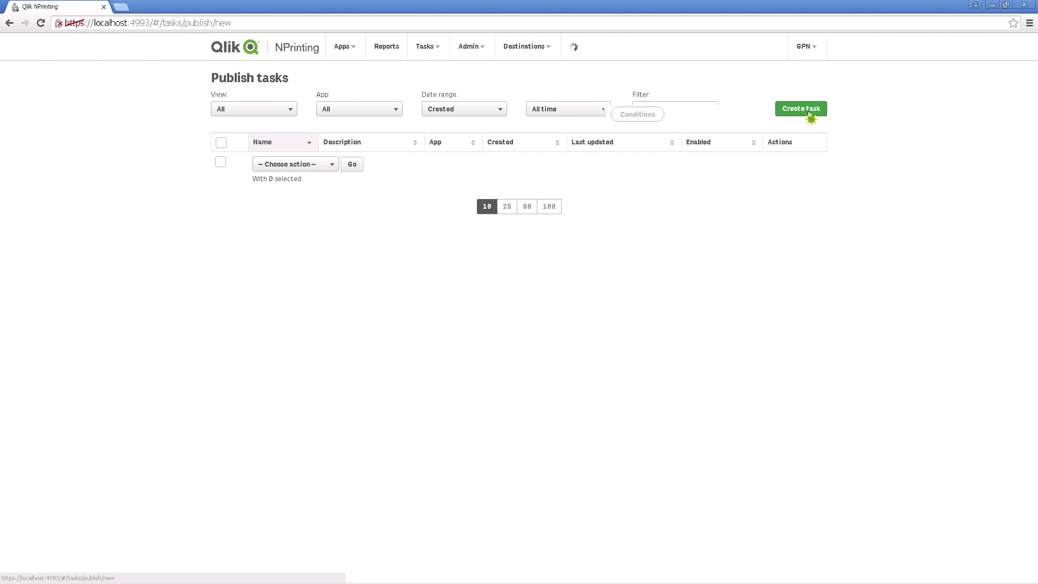
pyautogui.click(786, 110)
pyautogui.write('Schedule weekly reporting')
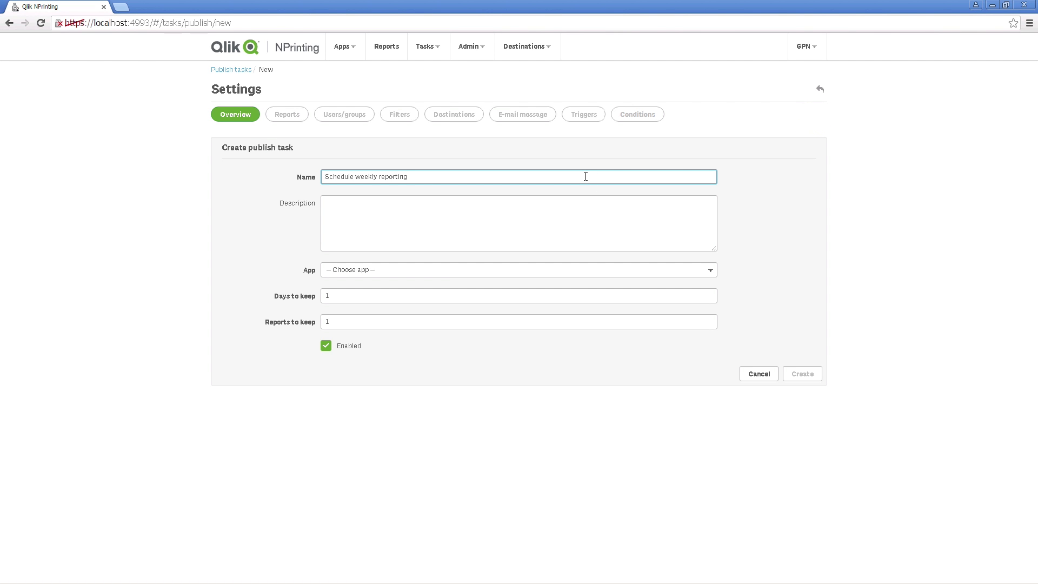
pyautogui.click(534, 243)
pyautogui.click(490, 269)
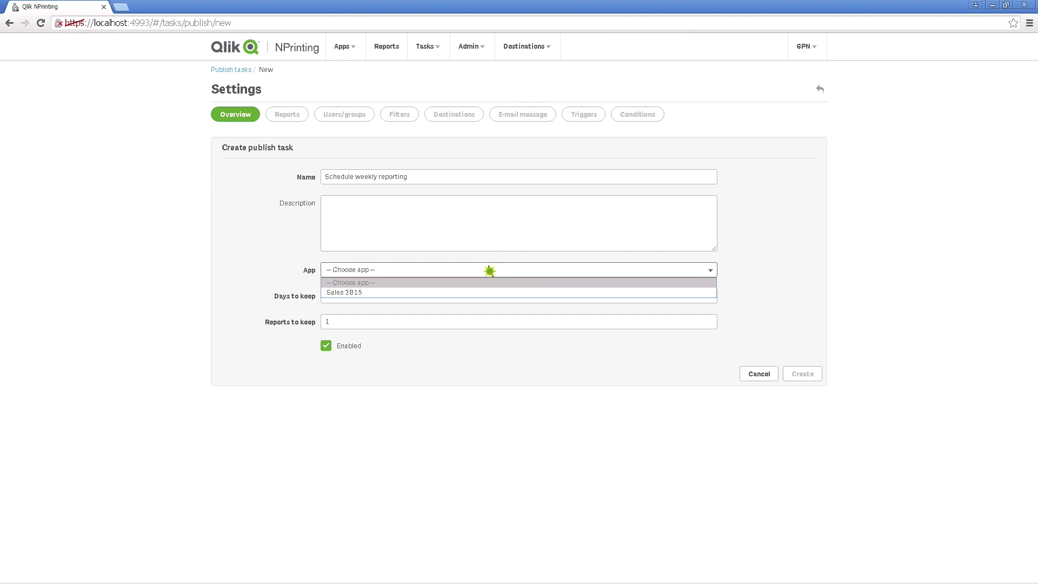
pyautogui.click(459, 292)
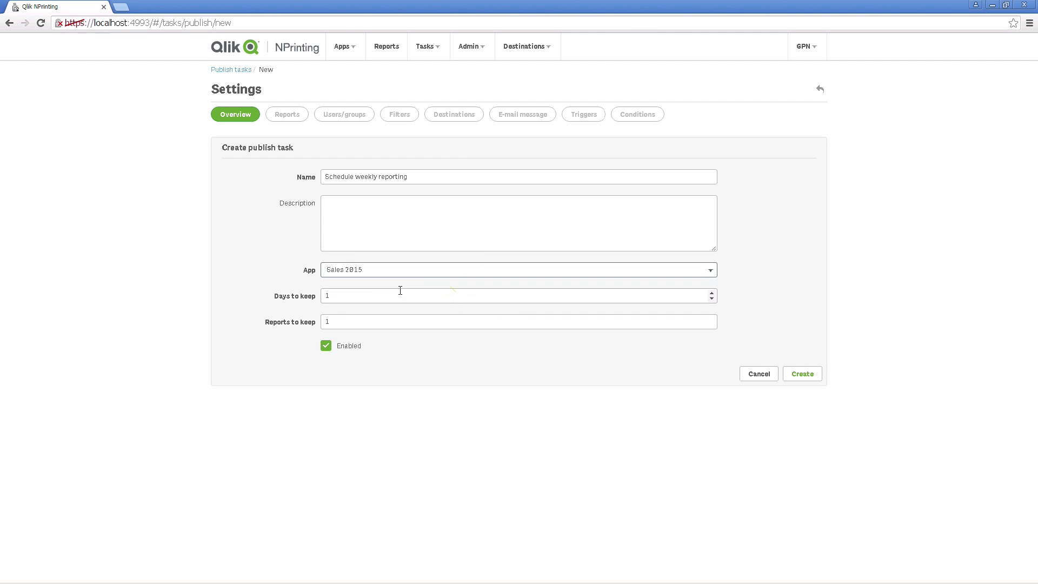
pyautogui.doubleClick(413, 295)
pyautogui.write('60')
pyautogui.doubleClick(476, 323)
pyautogui.write('10')
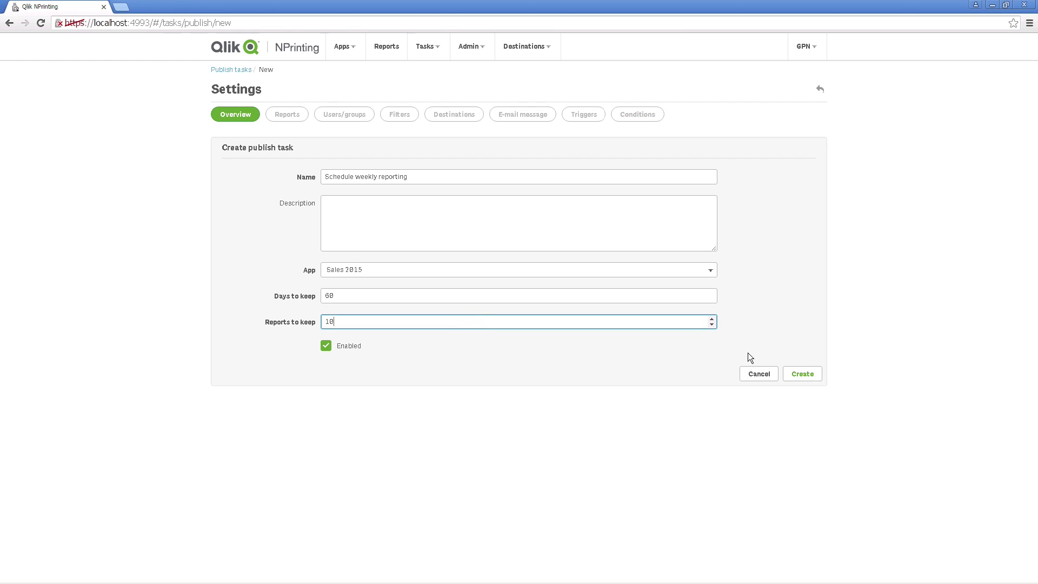
pyautogui.click(802, 373)
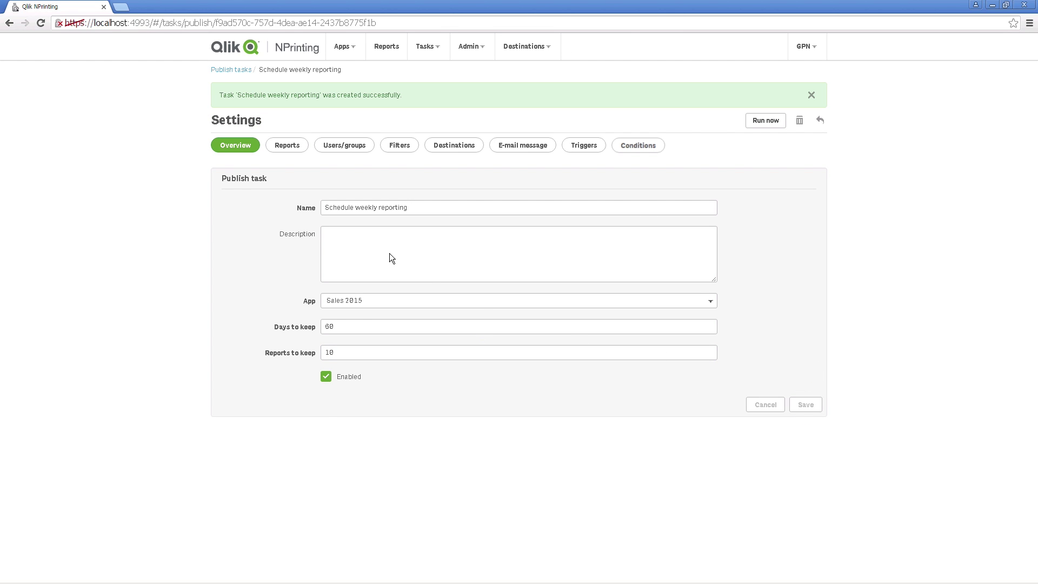
pyautogui.click(299, 145)
# Step: Add Sales Weekly Report to the task with PDF as the output format
pyautogui.click(801, 134)
pyautogui.click(692, 159)
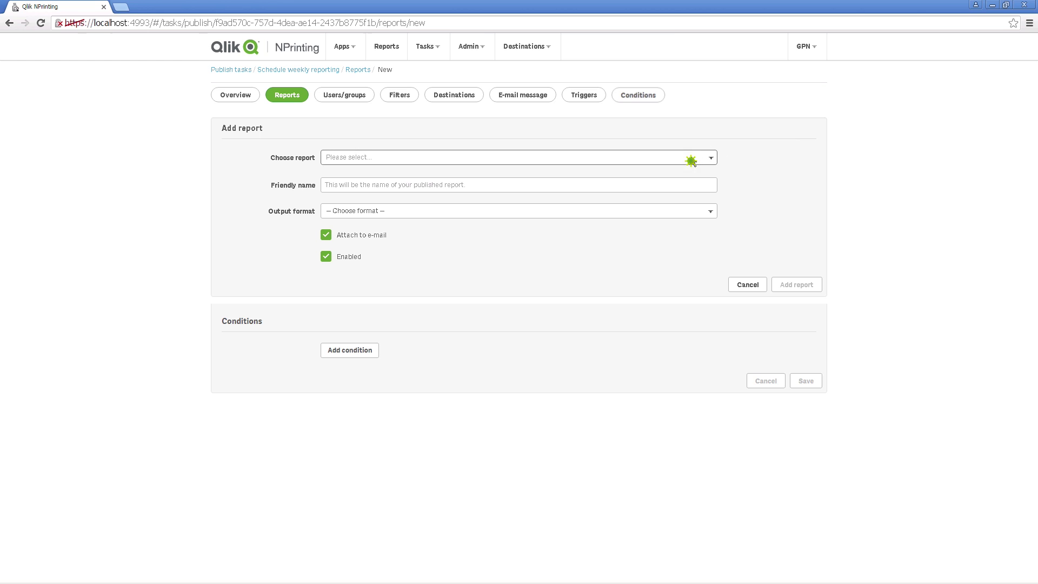
pyautogui.click(643, 187)
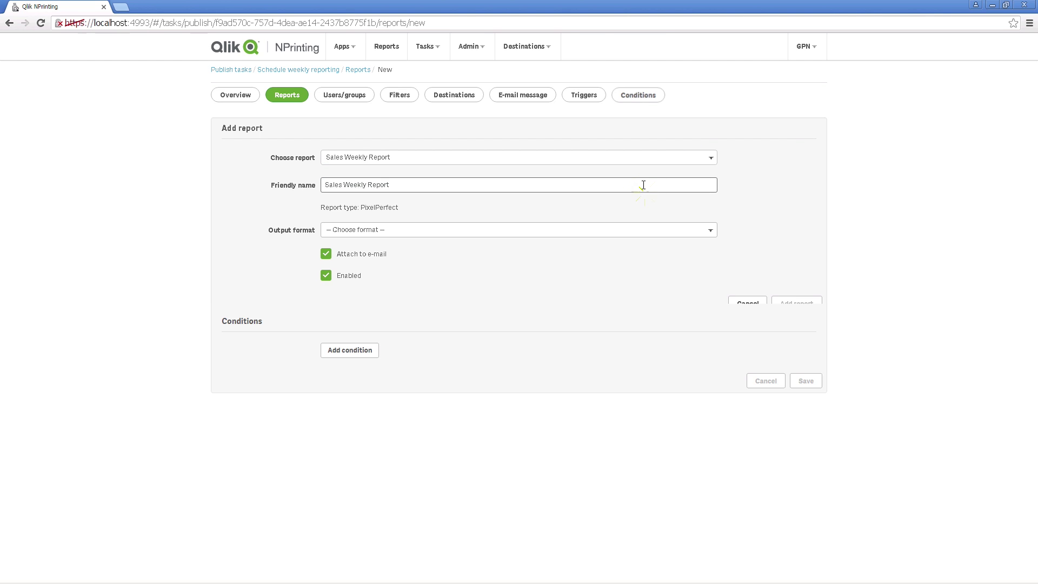
pyautogui.click(617, 232)
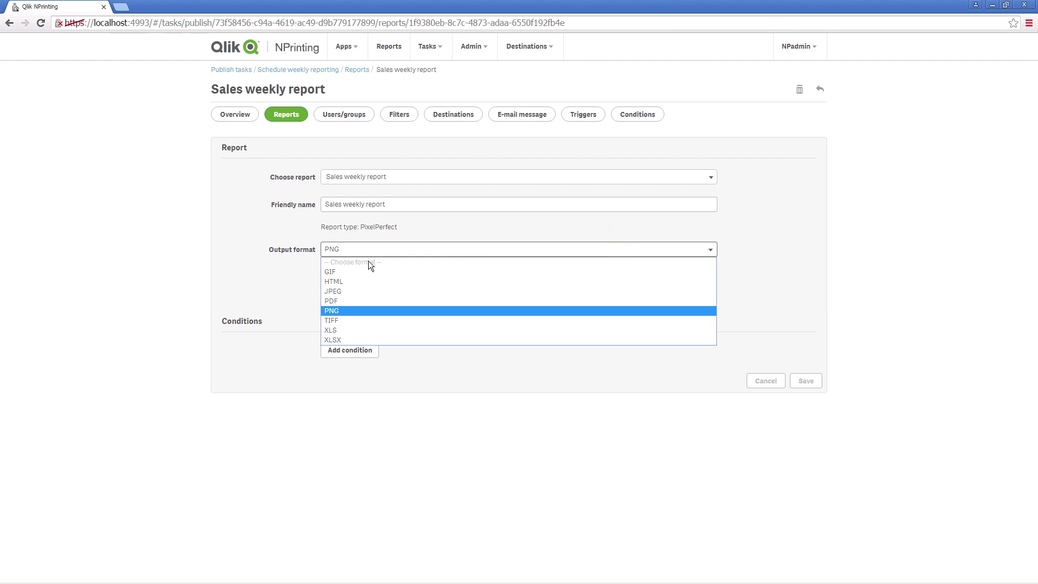
pyautogui.click(347, 301)
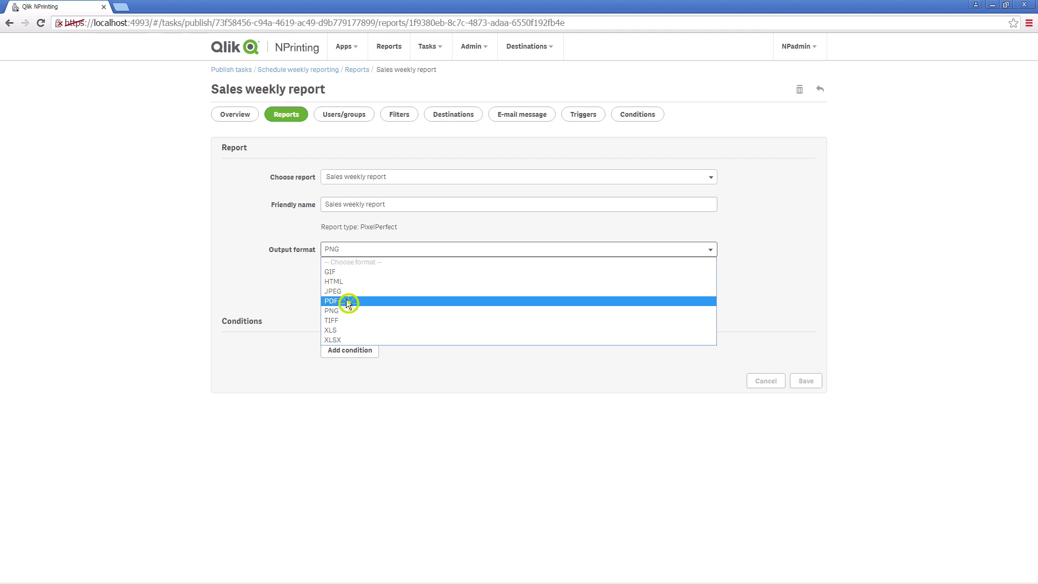
# Step: Add the condition Sales Over 2500 to the report and save the report settings
pyautogui.click(352, 359)
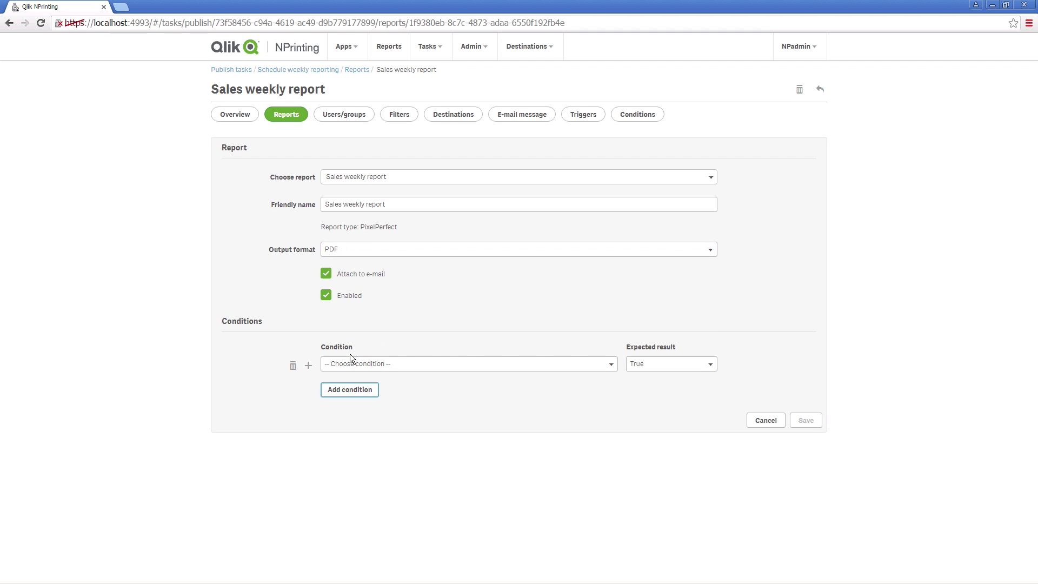
pyautogui.click(392, 365)
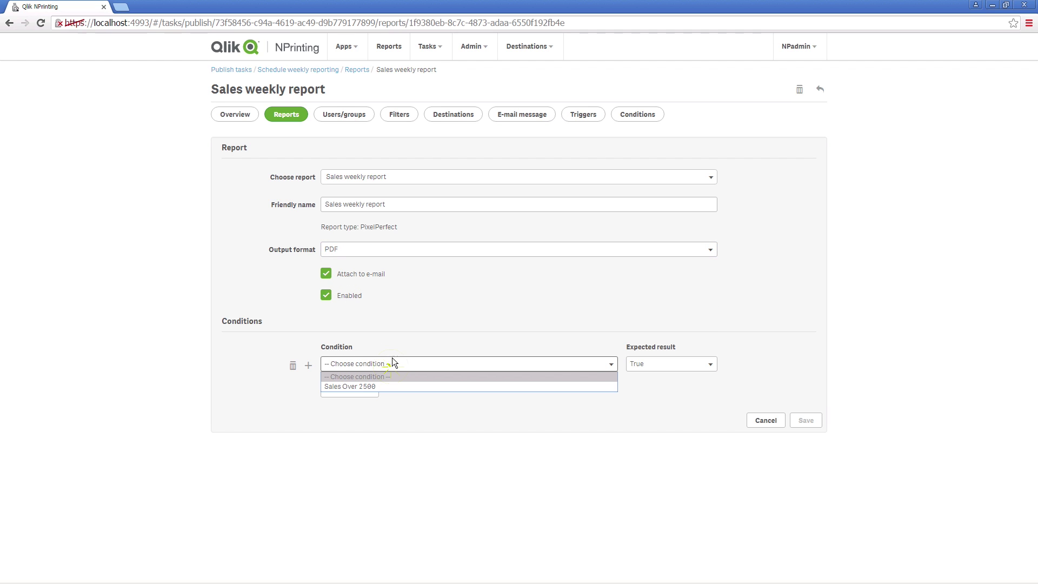
pyautogui.click(380, 386)
pyautogui.click(807, 422)
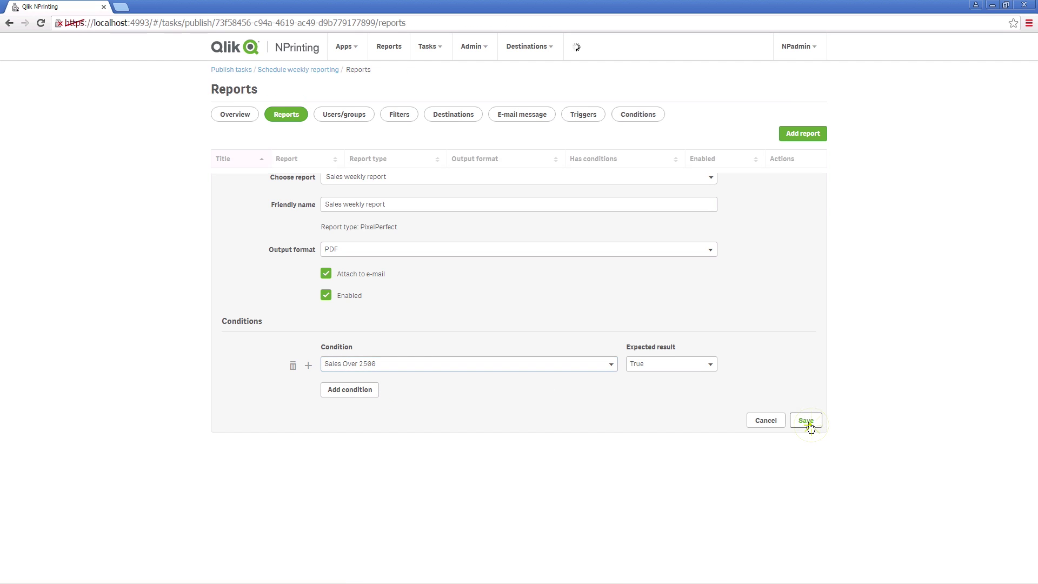
# Step: Add the new user as a recipient of the publish task
pyautogui.click(348, 114)
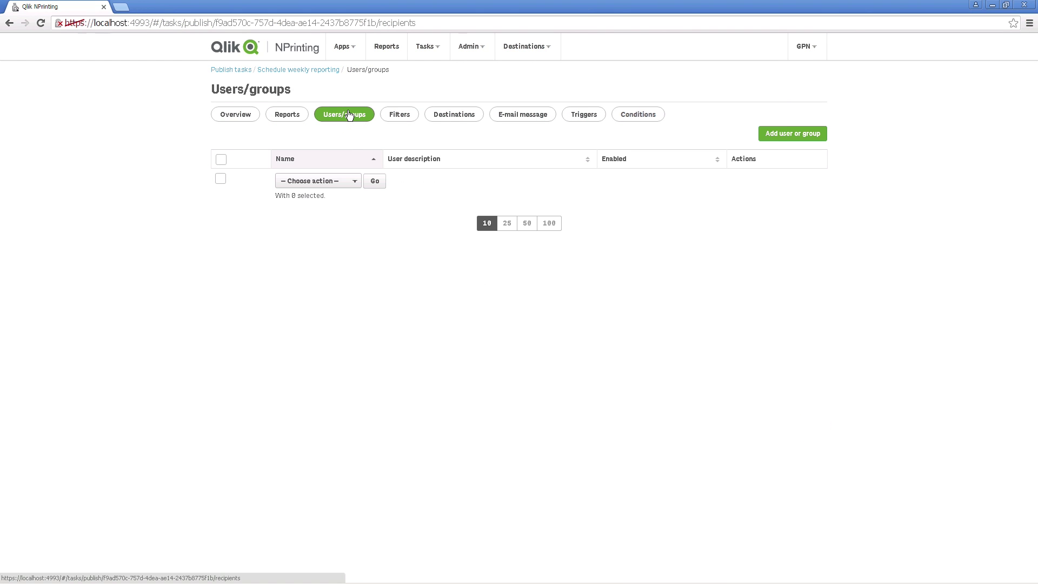
pyautogui.click(787, 134)
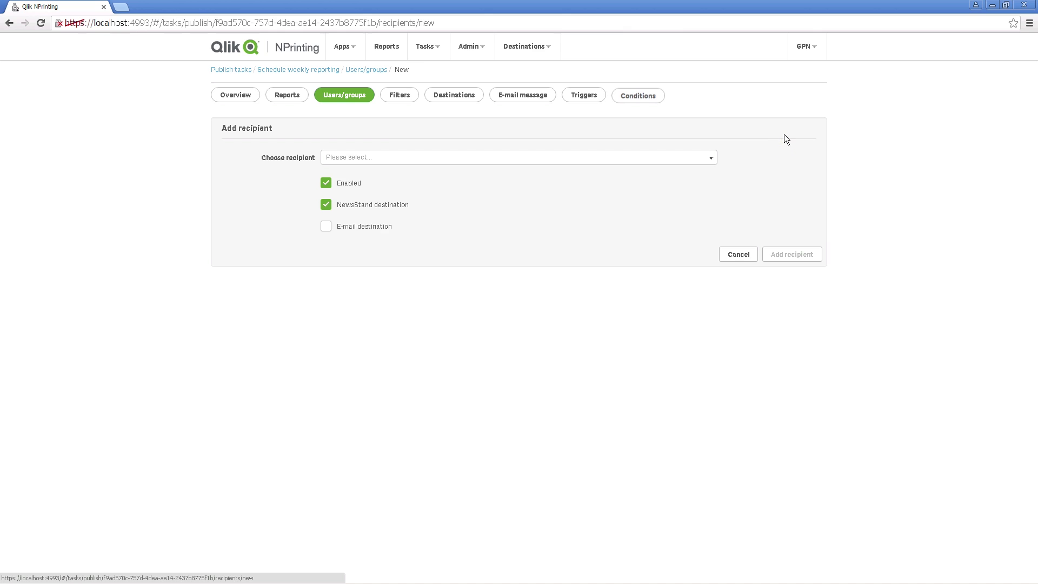
pyautogui.click(706, 157)
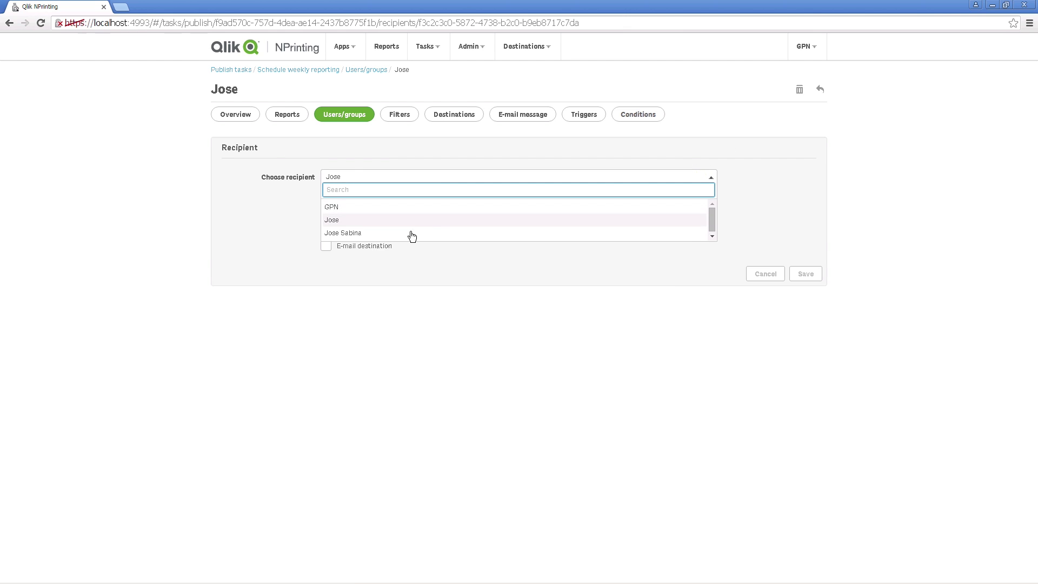
pyautogui.click(402, 237)
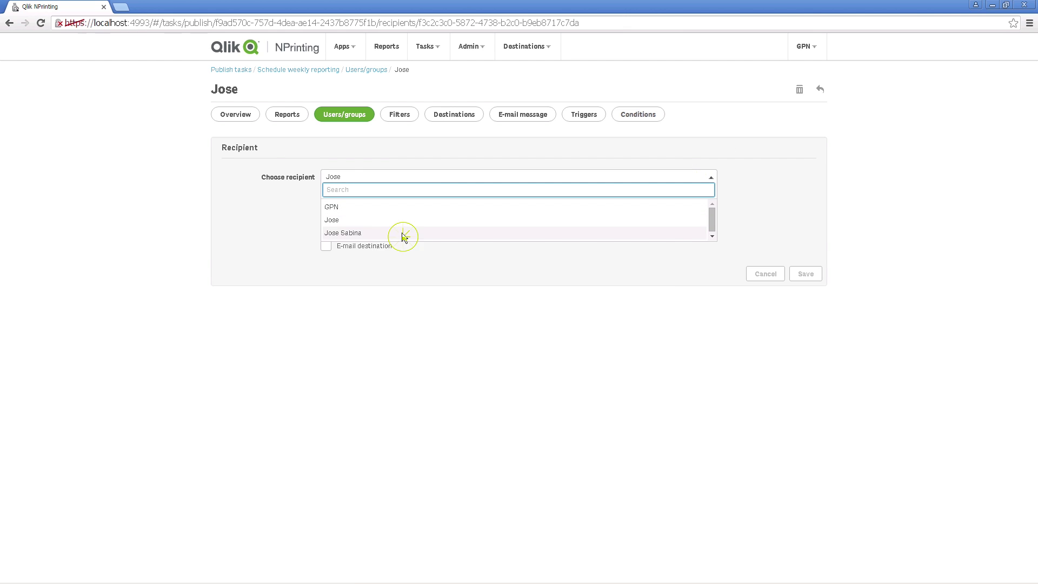
pyautogui.click(805, 275)
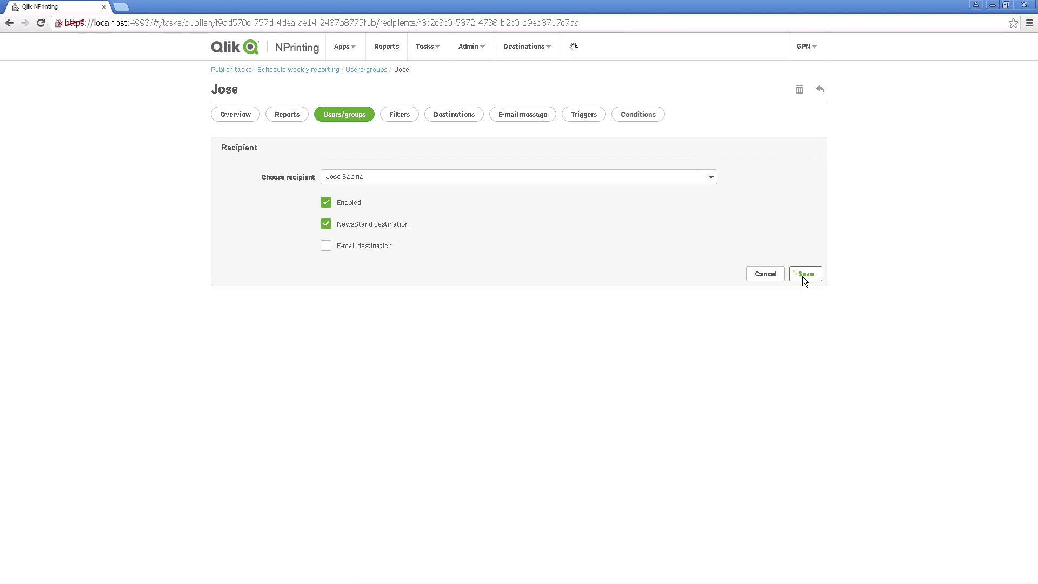
# Step: Apply the Countries filter to the publish task
pyautogui.click(413, 118)
pyautogui.click(346, 211)
pyautogui.click(518, 206)
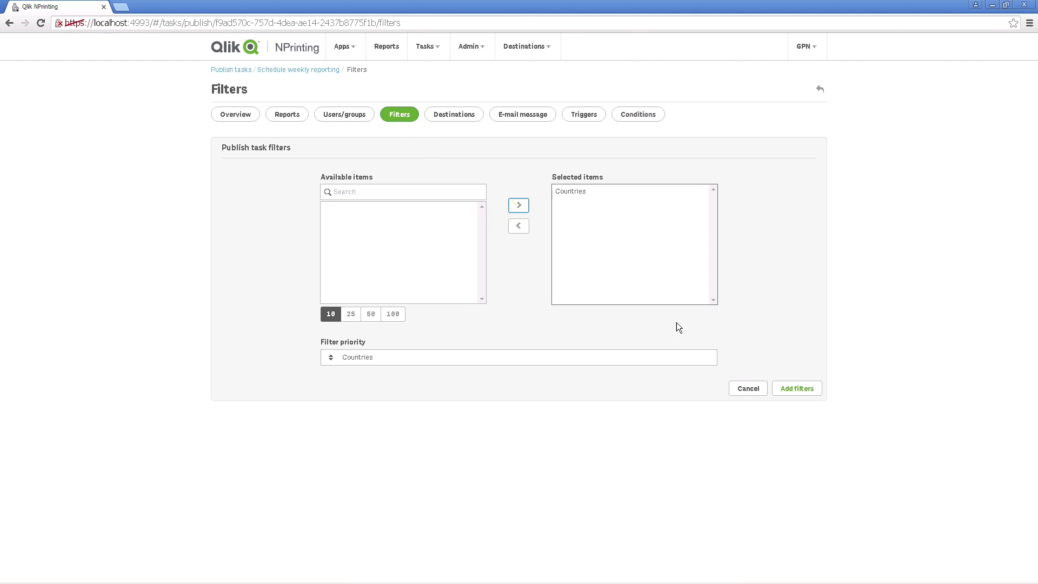
pyautogui.click(794, 389)
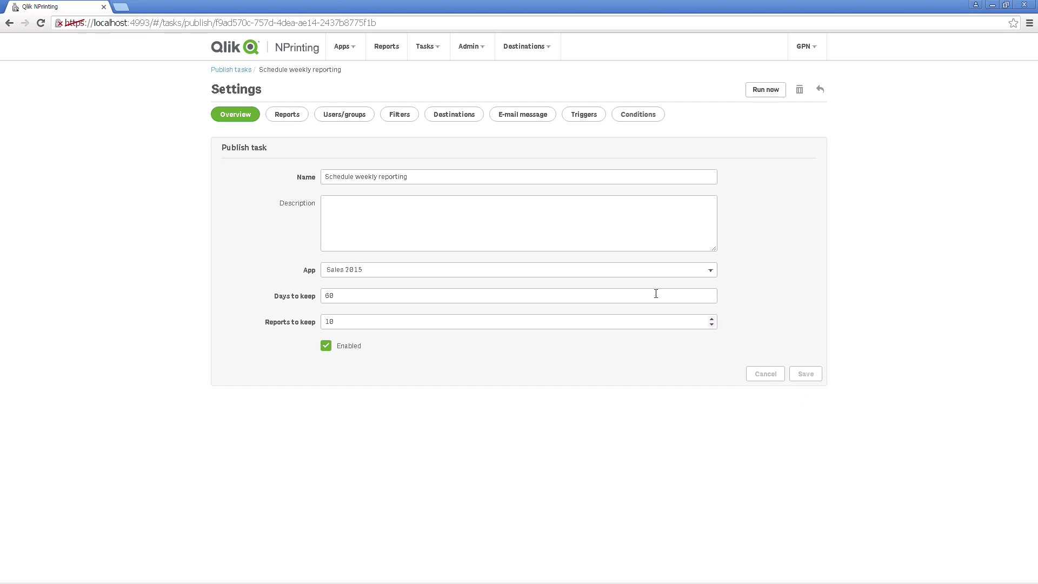
# Step: Enable NewsStand publishing for all recipients and save the destination settings
pyautogui.click(459, 120)
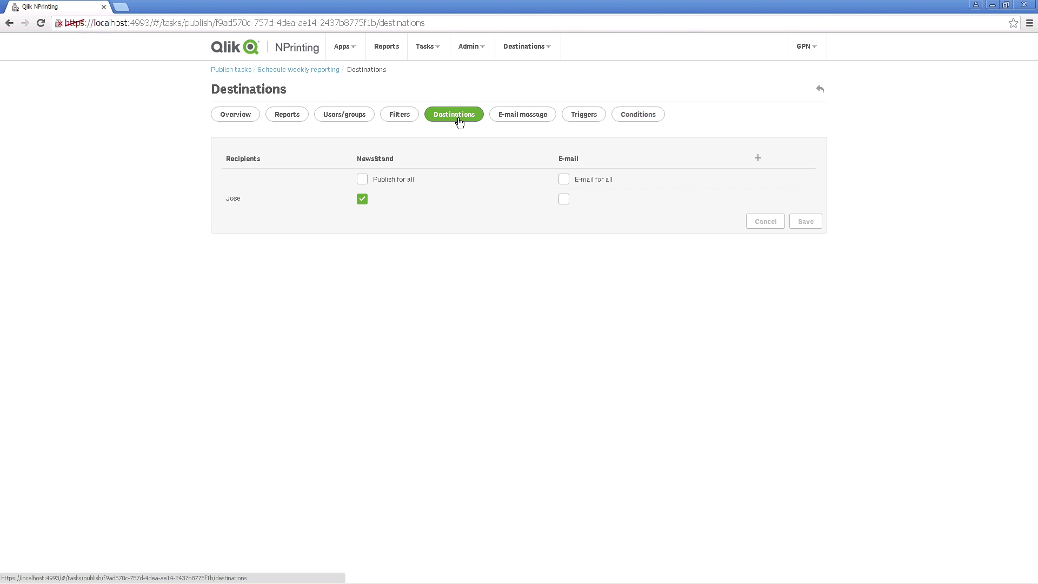
pyautogui.click(362, 181)
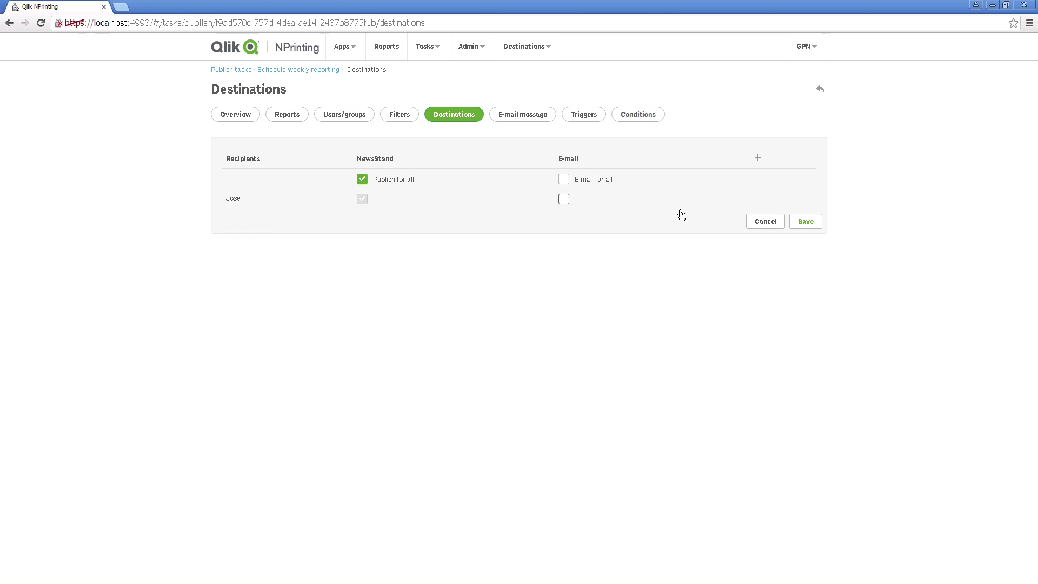
pyautogui.click(804, 221)
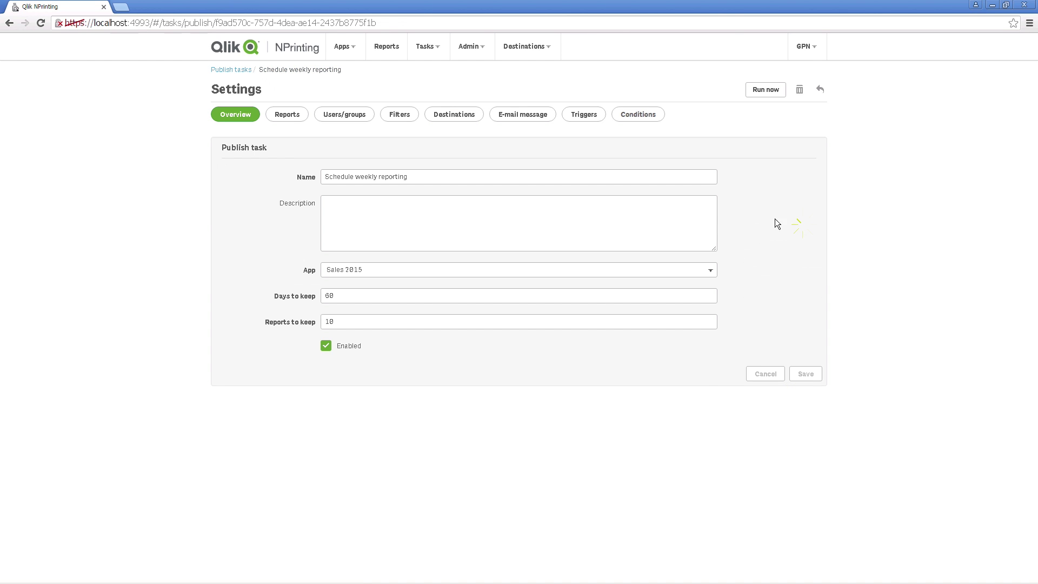
# Step: Create a trigger named 'Weekly Report' with a weekly schedule on Mondays
pyautogui.click(574, 119)
pyautogui.click(797, 133)
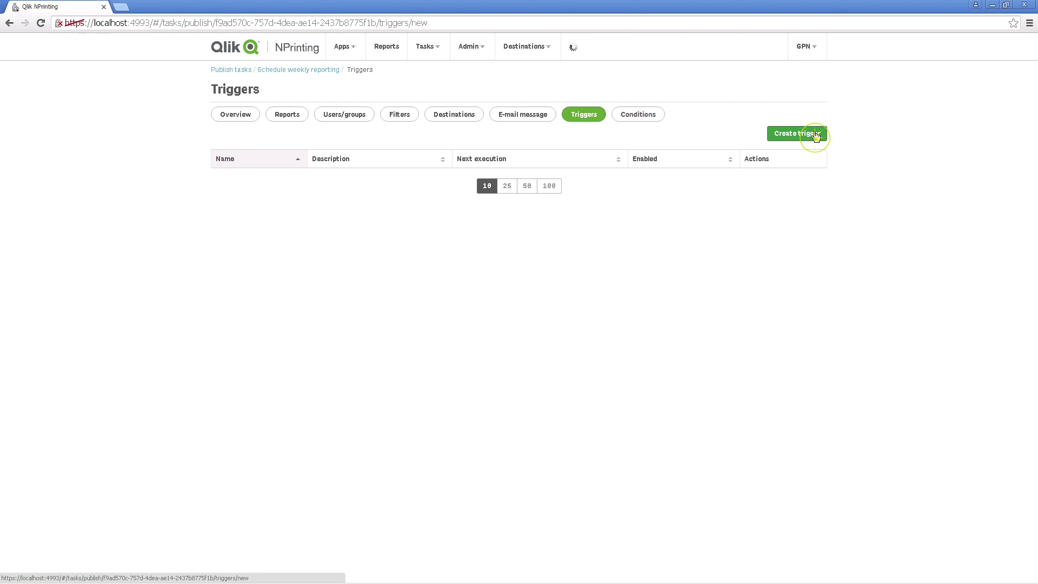
pyautogui.moveTo(568, 180); pyautogui.dragTo(296, 183)
pyautogui.write('Weekly Report')
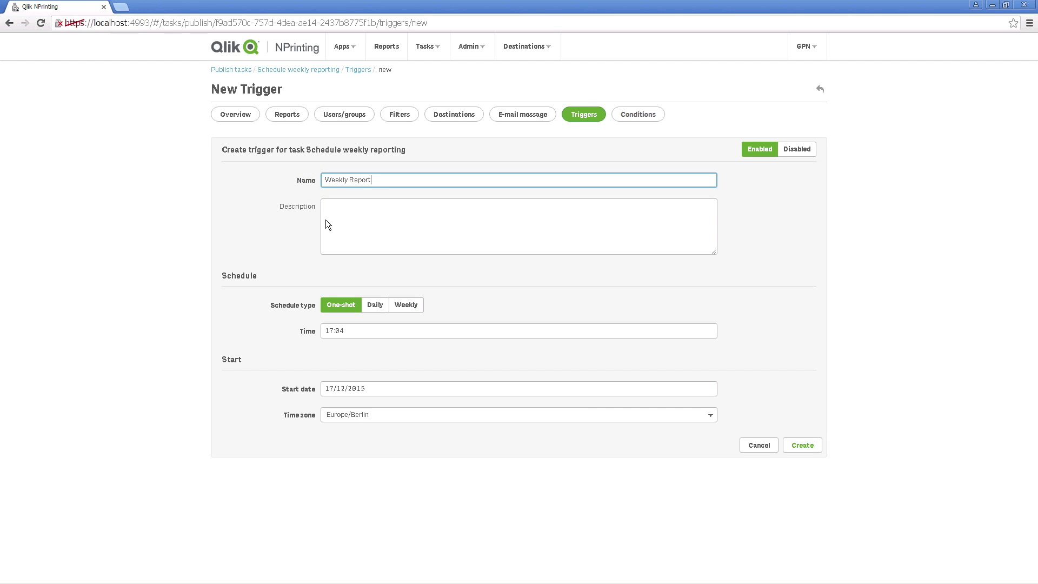
pyautogui.click(405, 305)
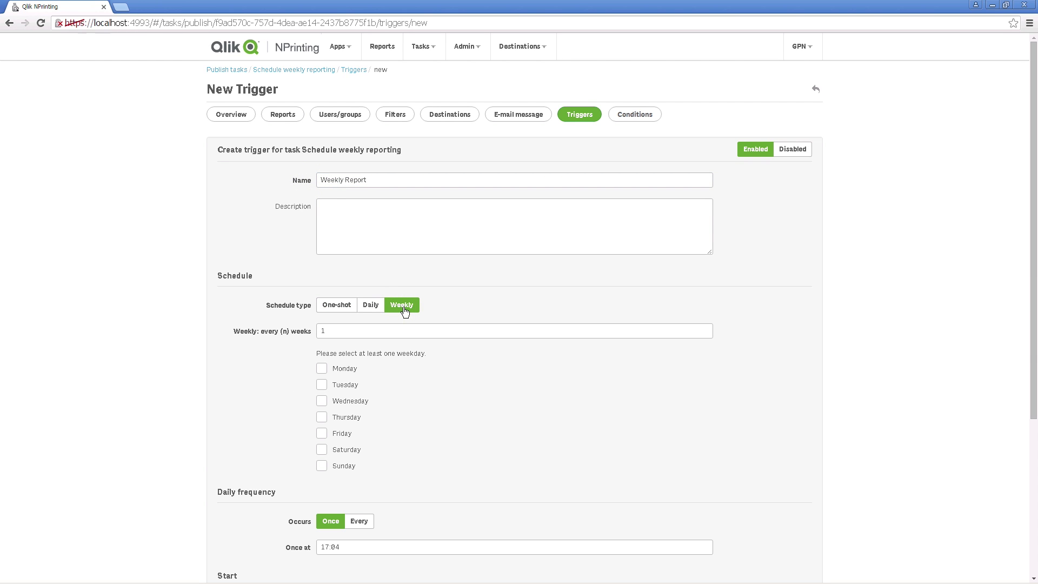
pyautogui.click(322, 369)
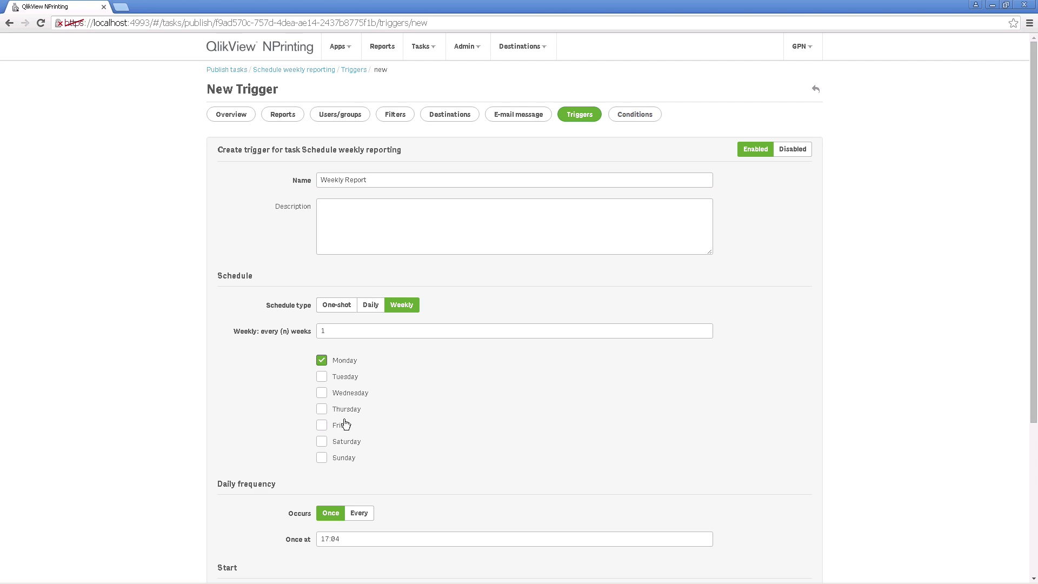
# Step: Set the trigger's time zone to Europe/Madrid, create it, and run the task now
pyautogui.scroll(-4, 382, 502)
pyautogui.click(512, 406)
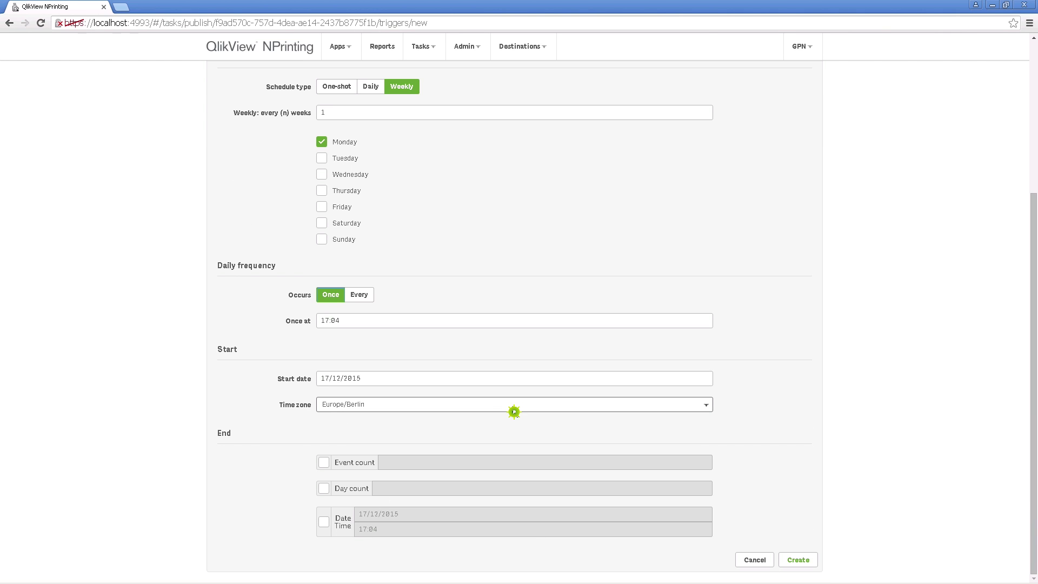
pyautogui.scroll(-4, 487, 378)
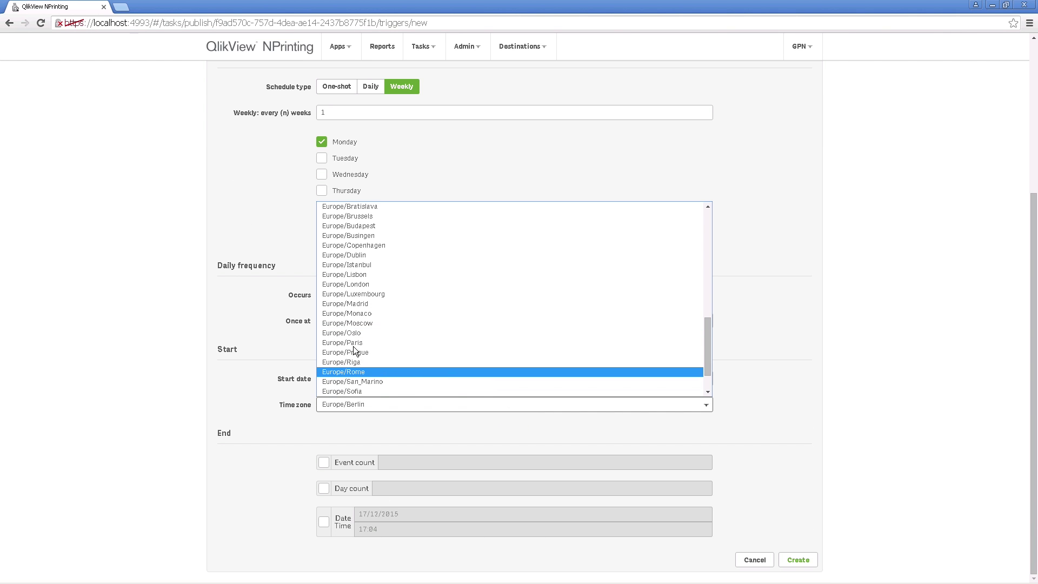
pyautogui.click(358, 304)
pyautogui.click(805, 564)
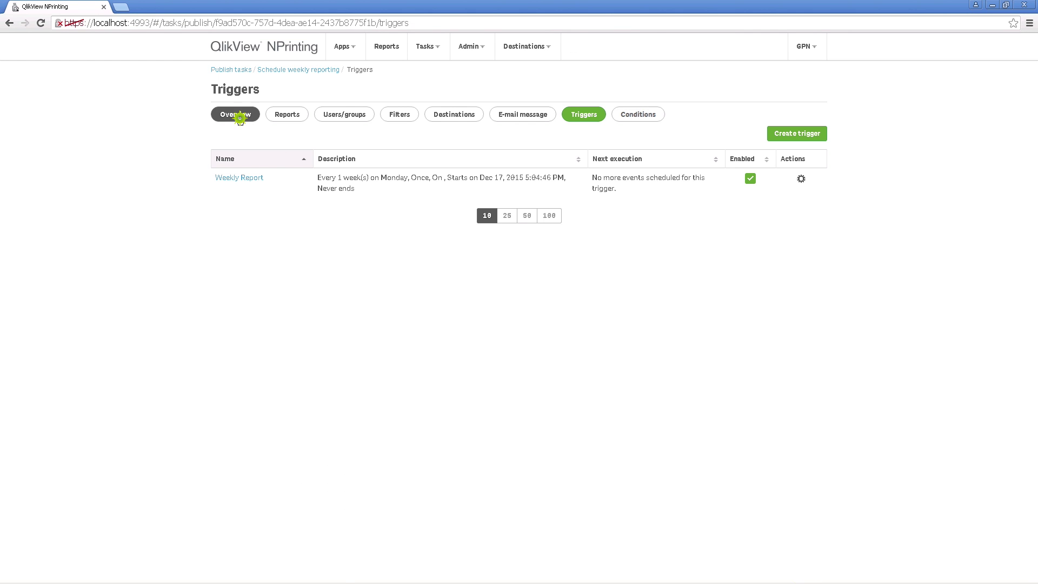
pyautogui.click(251, 118)
pyautogui.click(754, 87)
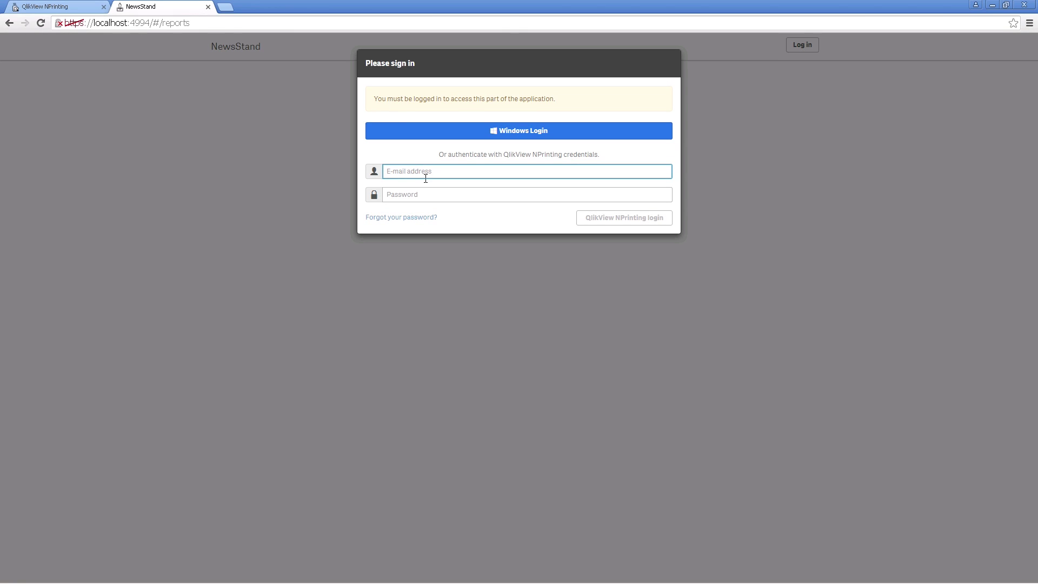
# Step: Log in to NewsStand with the saved e-mail address and the account password
pyautogui.press('Down')
pyautogui.press('Return')
pyautogui.press('Tab')
pyautogui.write('••')
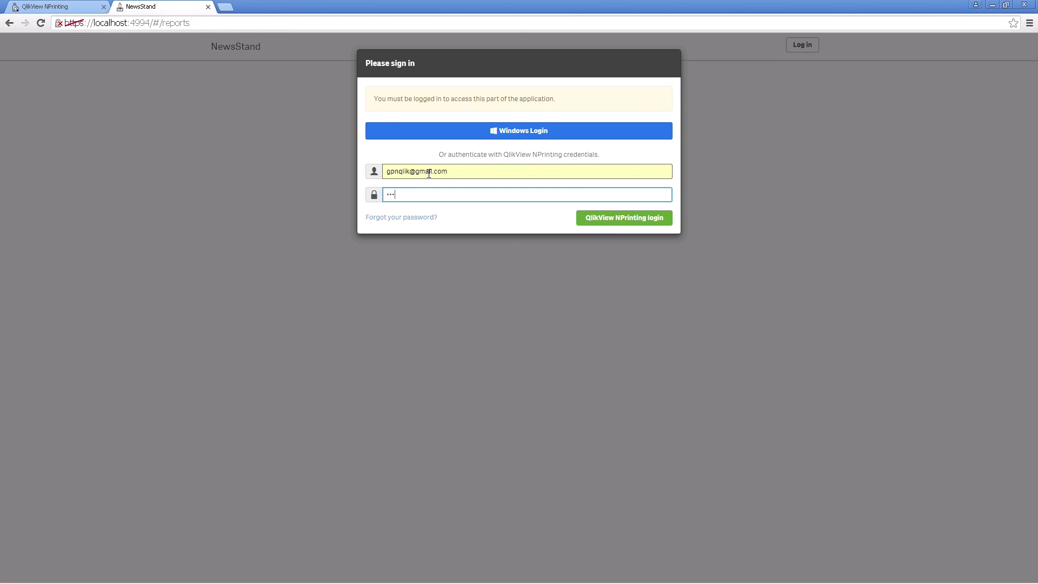
pyautogui.press('Return')
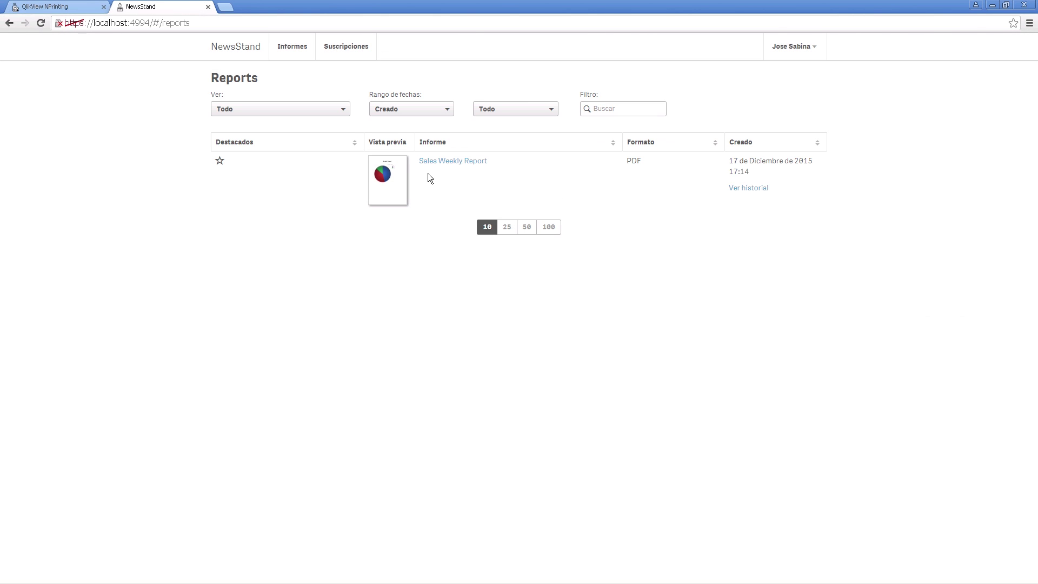
pyautogui.click(398, 179)
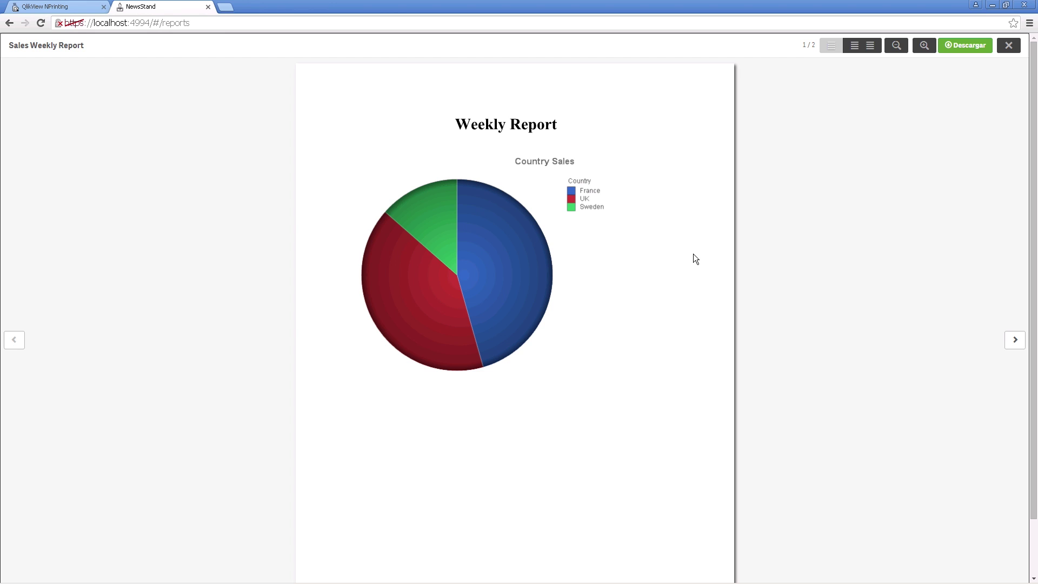
pyautogui.click(1013, 46)
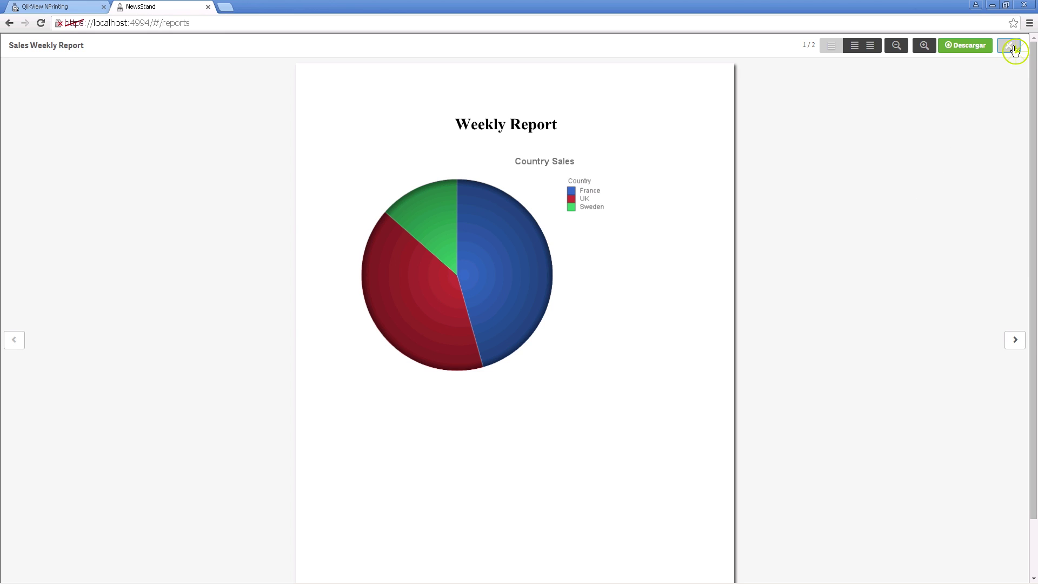